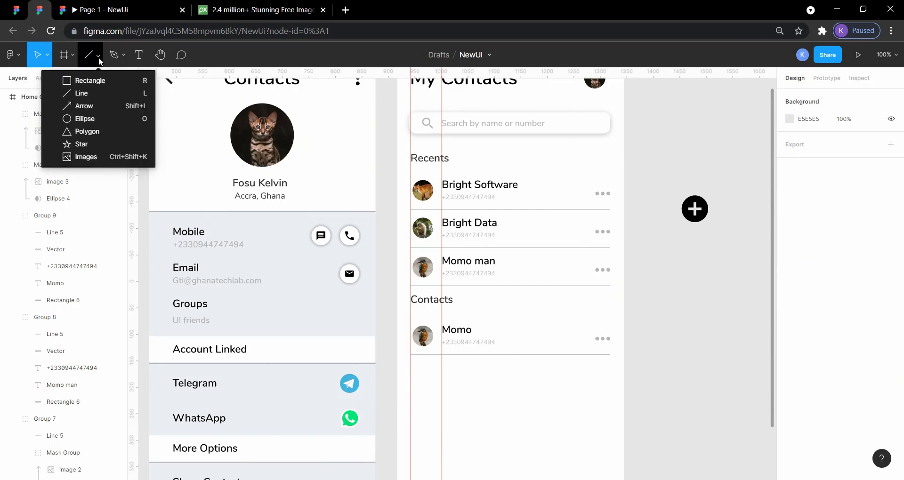
Draw a rectangle about 388 × 27 directly beneath the Contacts heading in the Home Contact frame.
click(96, 78)
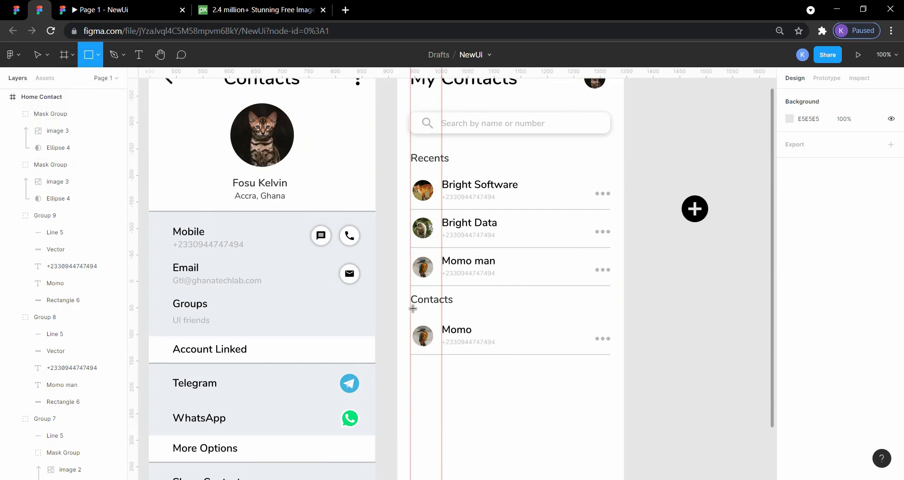
mouse_move(412, 309)
mouse_down()
mouse_move(626, 321)
mouse_move(616, 323)
mouse_up()
click(696, 309)
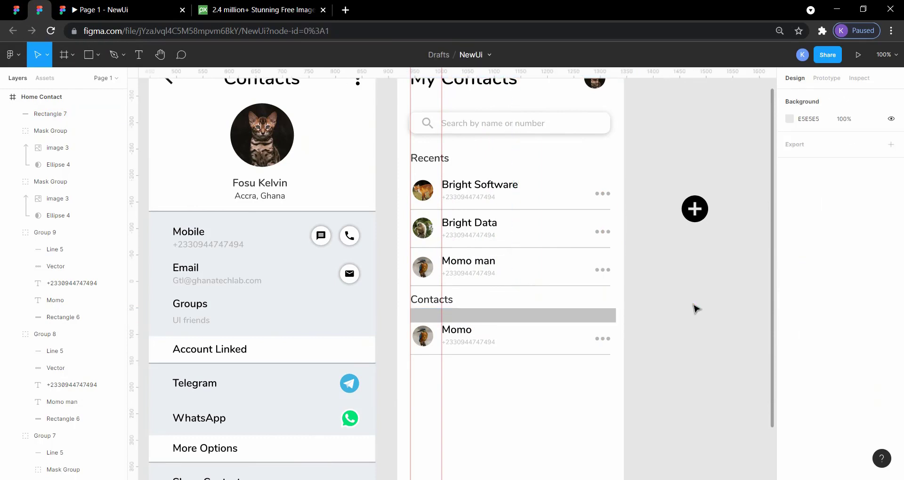
click(603, 320)
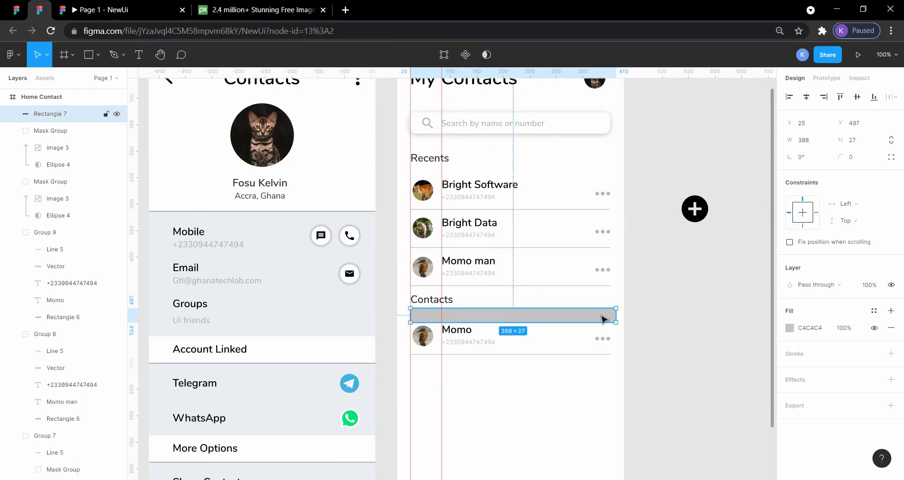
Inspect the letter A divider beneath Contacts in the ContactBookUIDesignApp reference file and return to the NewUi file.
click(17, 9)
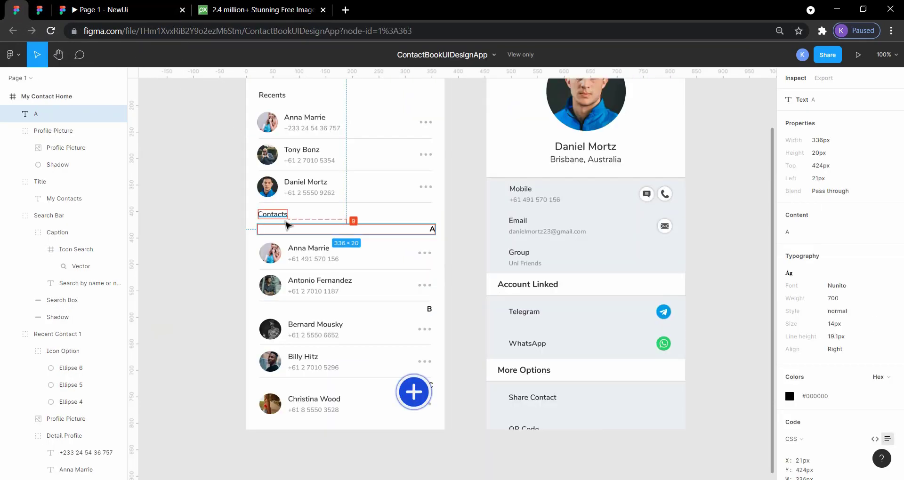
click(466, 223)
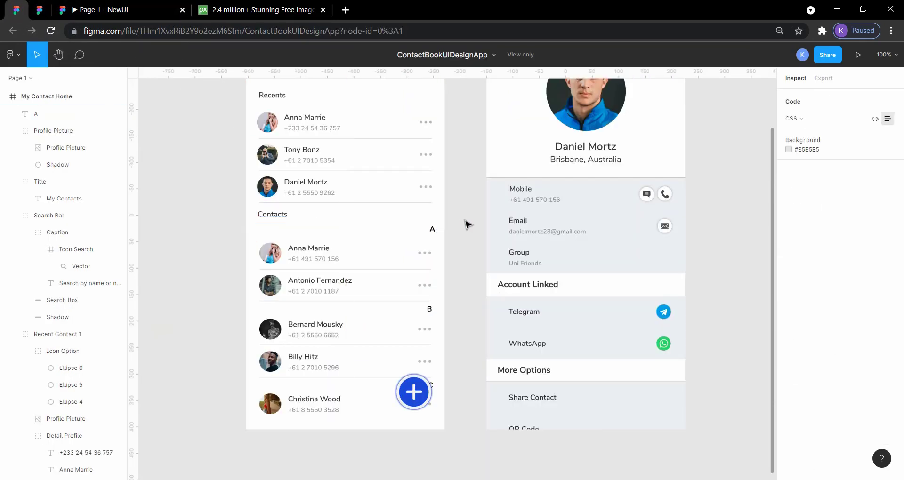
click(431, 231)
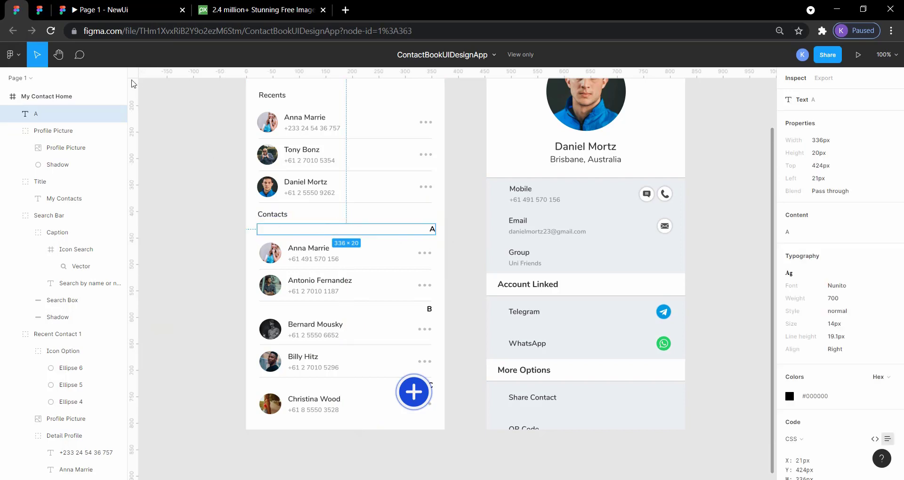
click(40, 10)
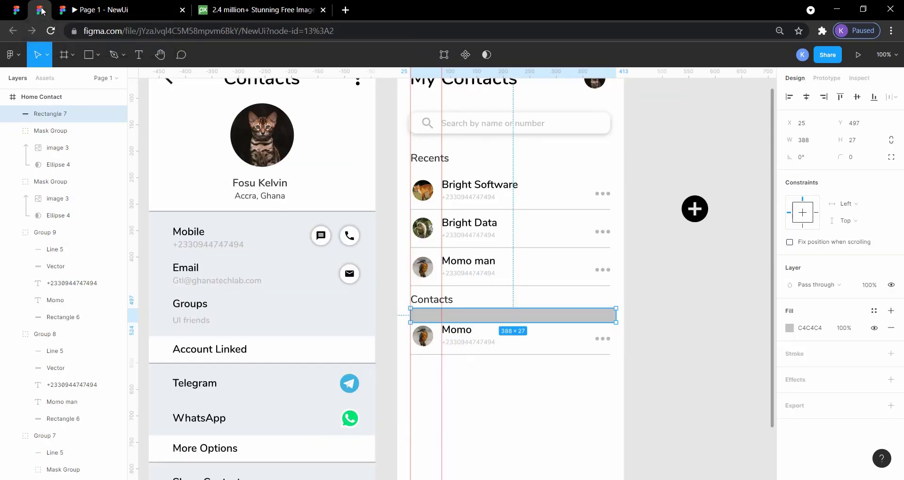
click(682, 320)
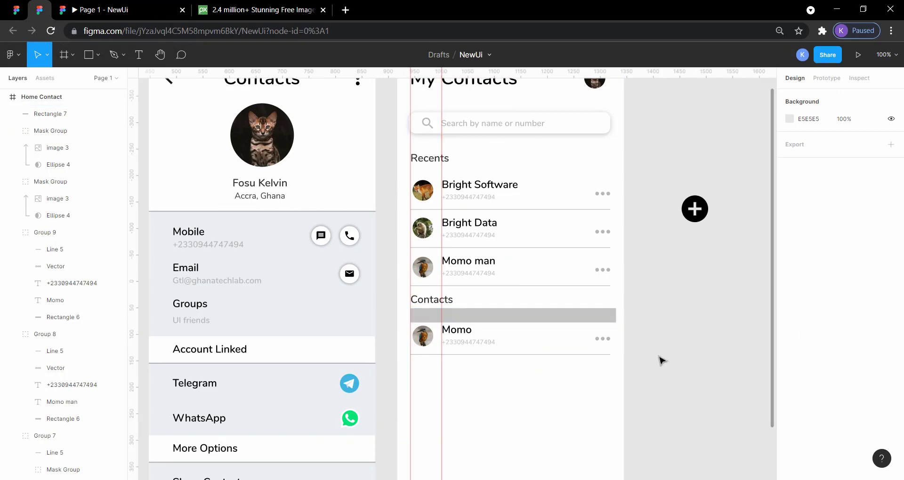
Move the contact row under Contacts down to leave a gap, and nudge the grey rectangle down to Y 503.
drag(618, 375, 415, 365)
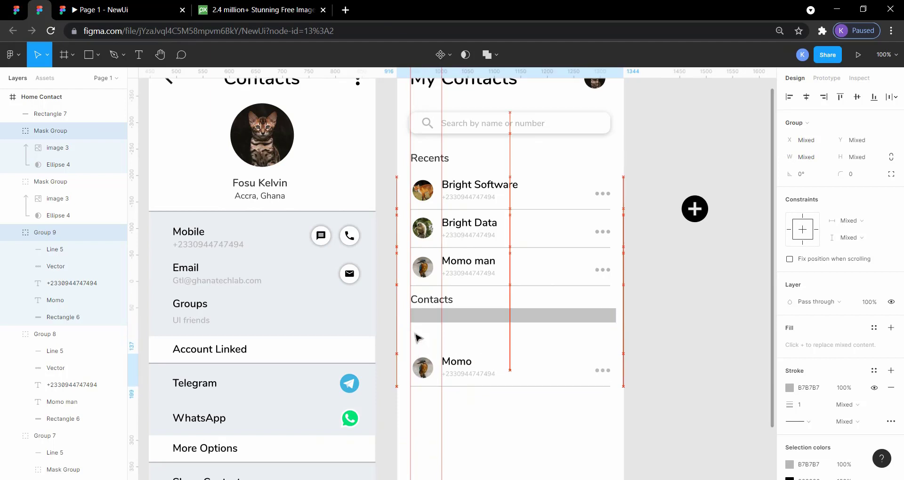
click(490, 324)
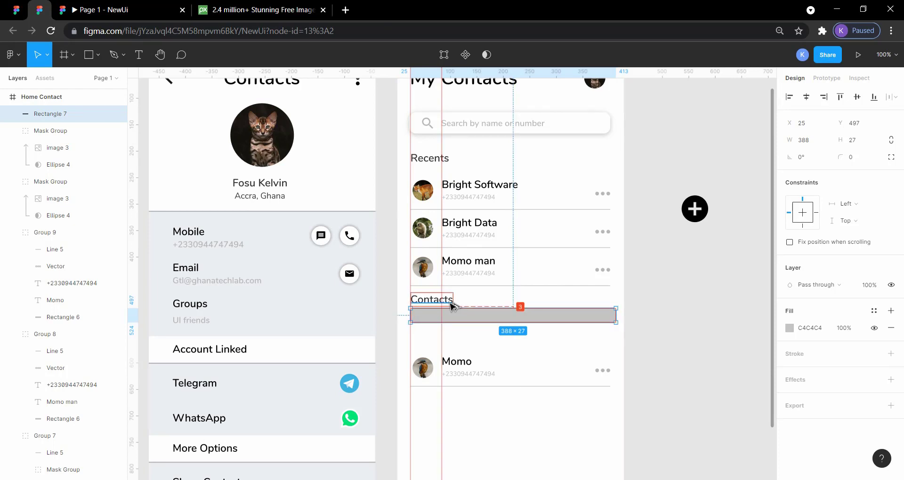
key(Down)
key(Down)
key(Down)
key(Down)
key(Down)
key(Down)
key(Down)
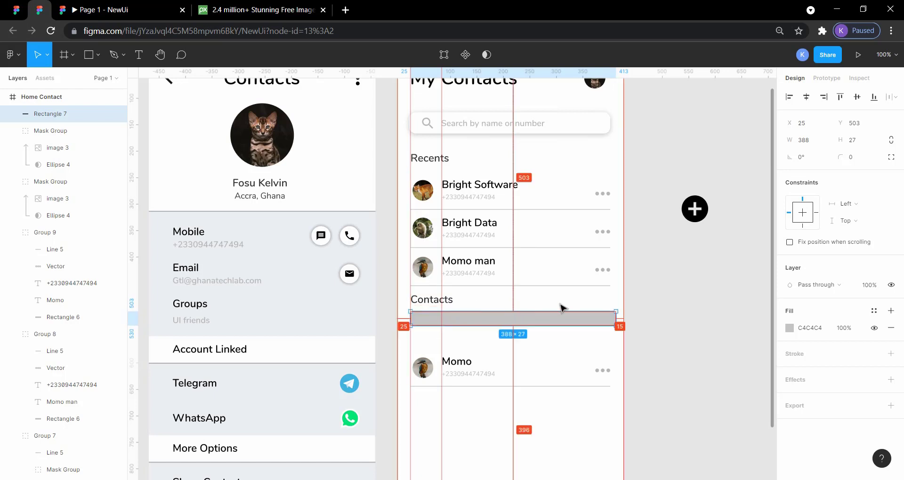
click(647, 315)
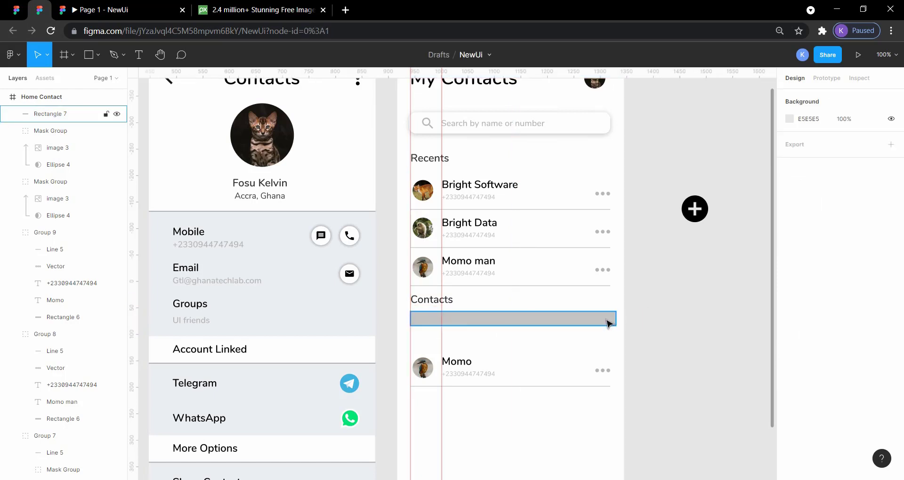
Set the fill of the rectangle beneath the Contacts heading to white, FFFFFF.
click(610, 319)
click(790, 329)
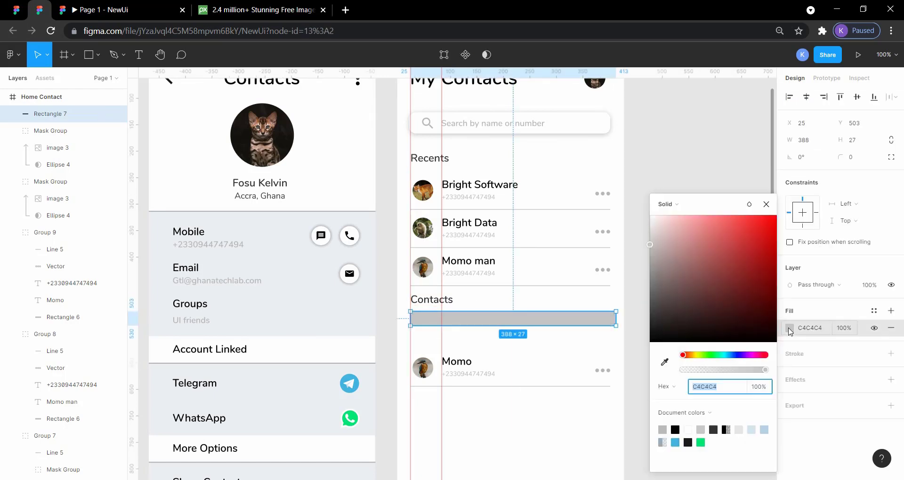
click(662, 430)
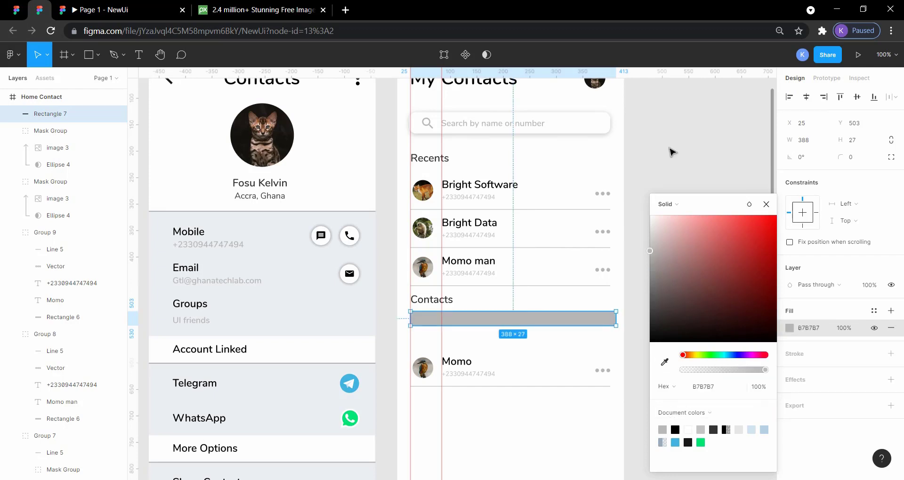
click(689, 430)
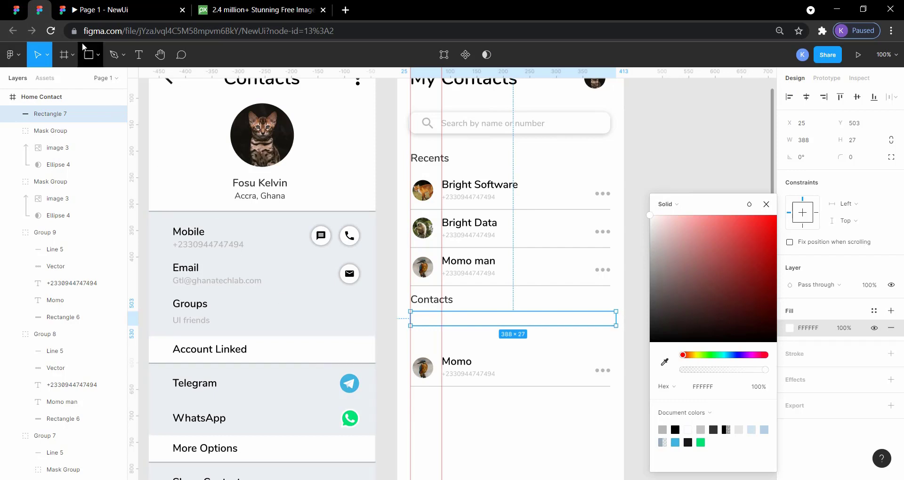
Check the size and placement of the reference design's A label, and go back to the NewUi file.
click(20, 15)
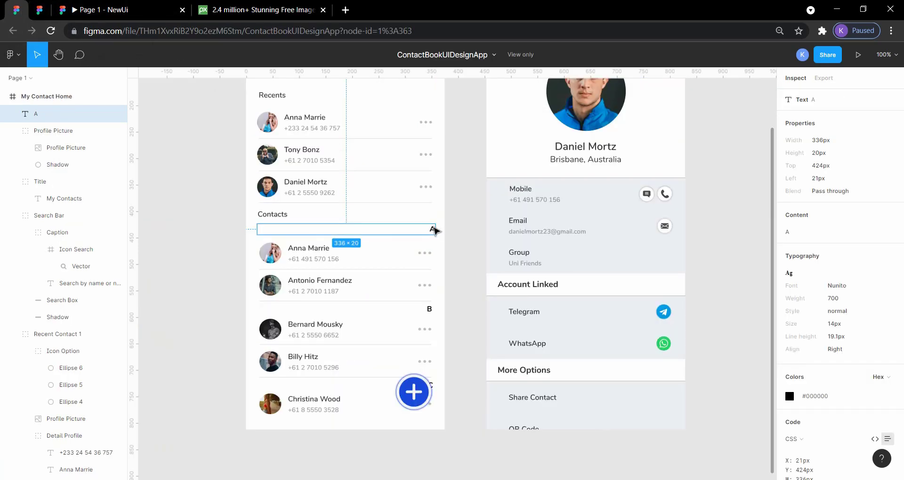
click(432, 230)
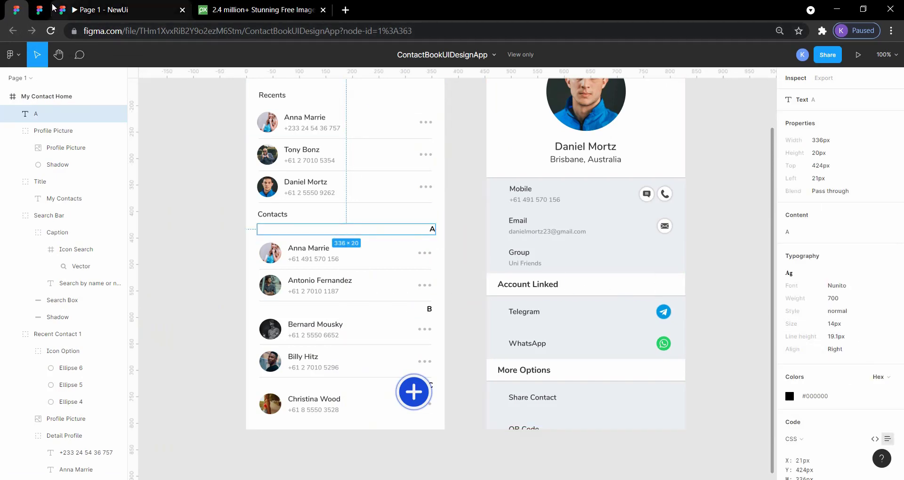
click(40, 14)
click(656, 155)
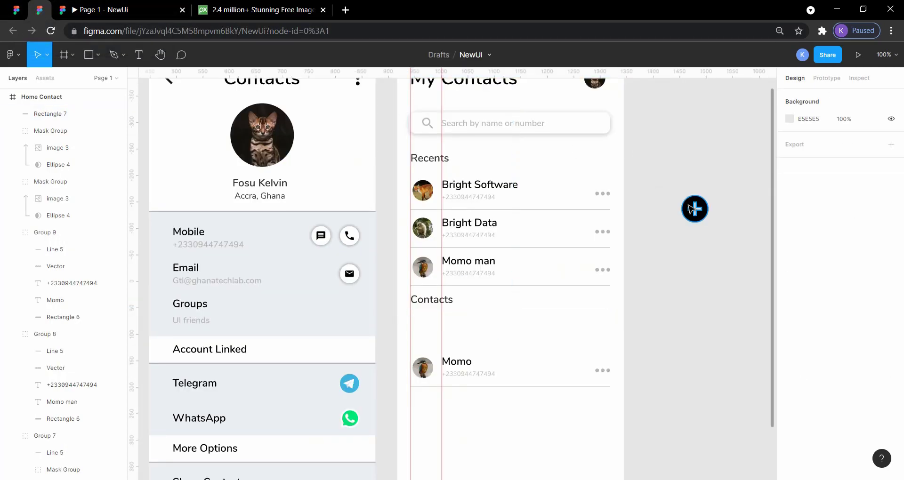
Duplicate the name text of the contact under Contacts, place the copy at X 345, Y 516, and bring it to front.
double_click(464, 366)
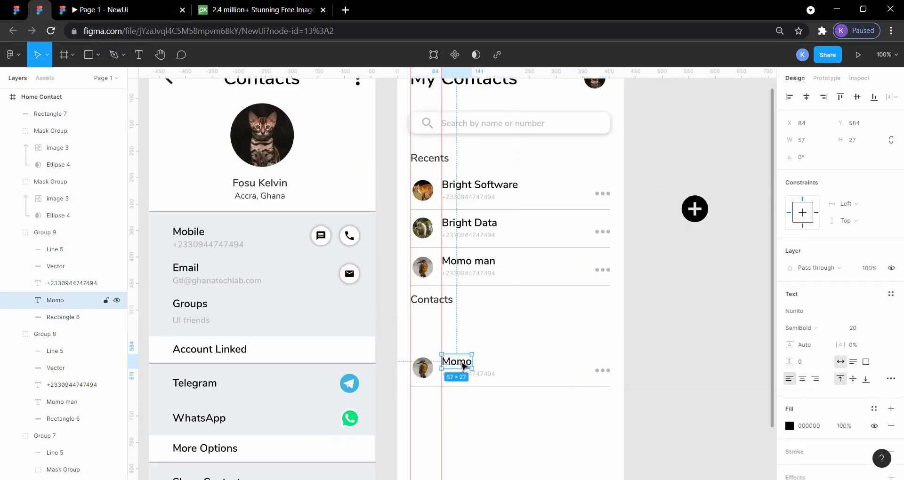
key(ctrl+v)
drag(463, 366, 593, 331)
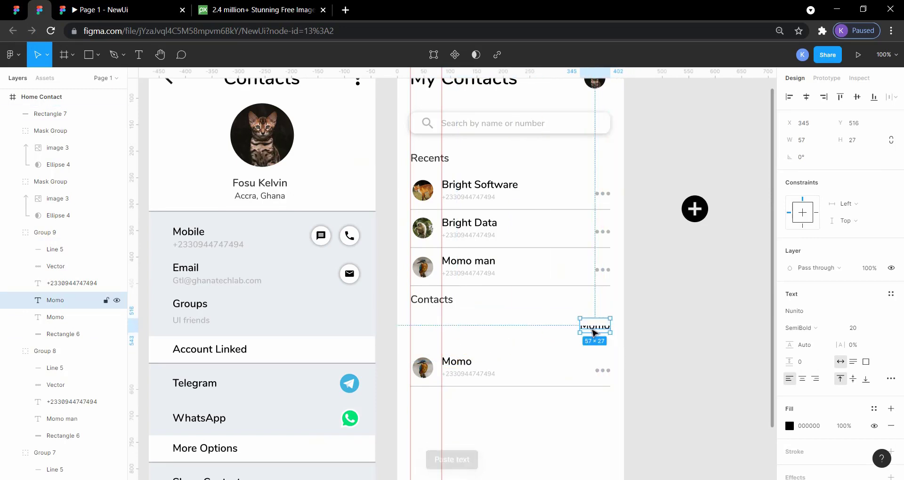
right_click(584, 330)
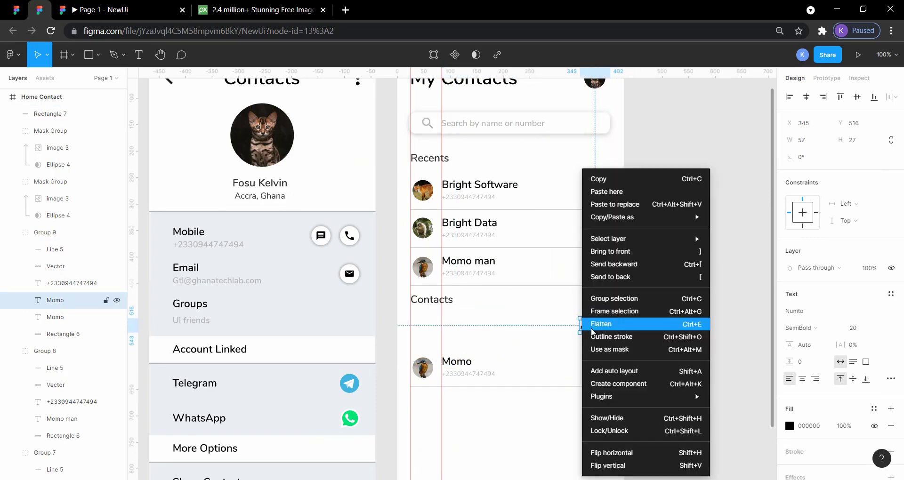
click(614, 252)
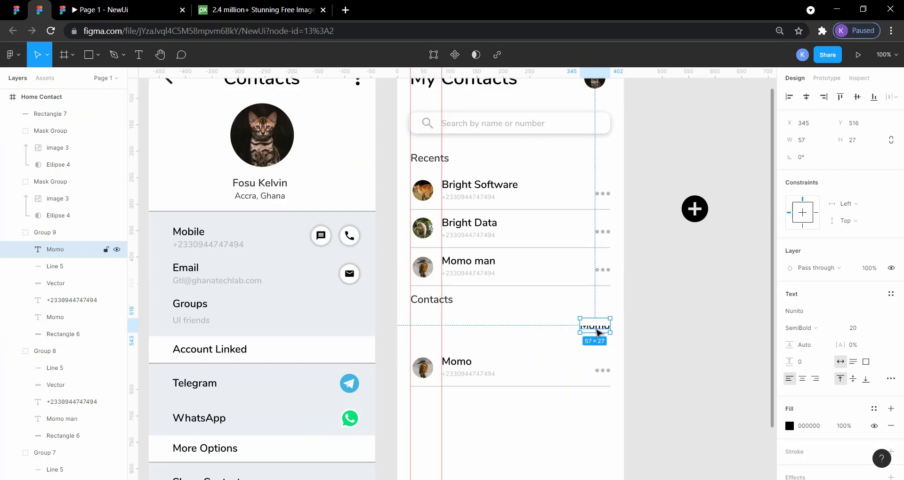
Send the white rectangle behind all other layers of the Home Contact frame.
click(562, 321)
right_click(558, 319)
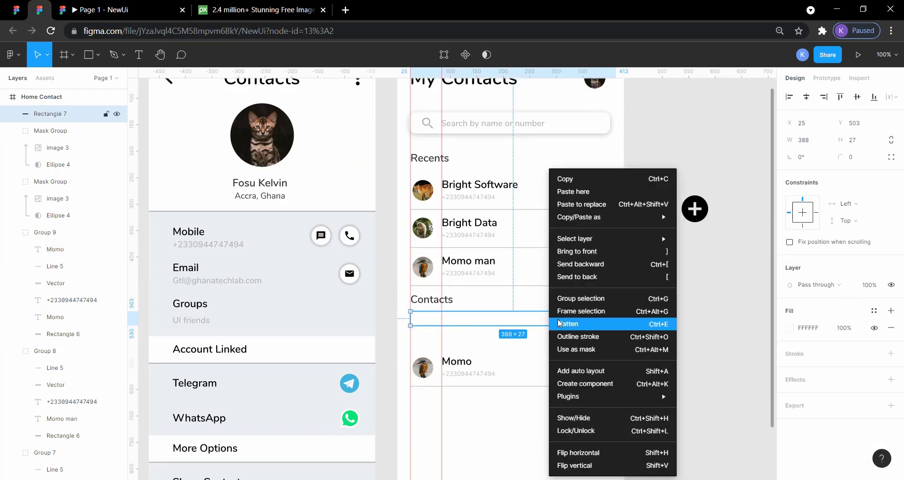
click(581, 265)
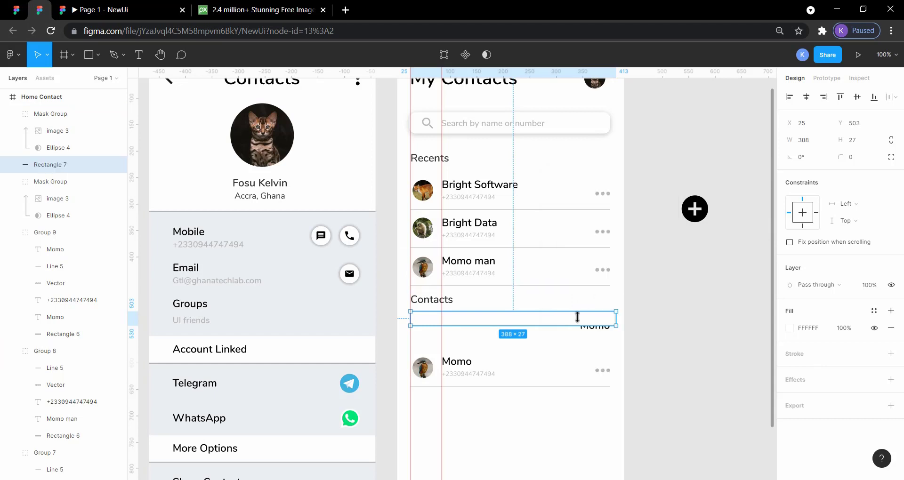
right_click(557, 320)
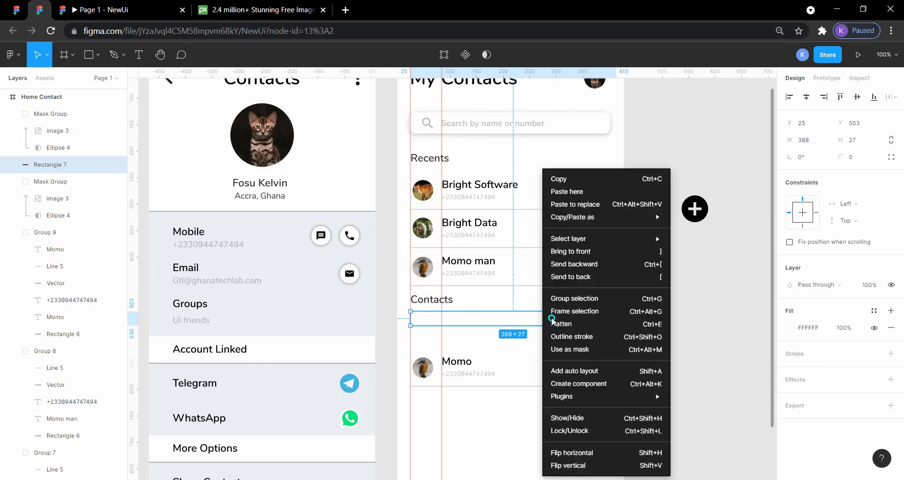
click(564, 267)
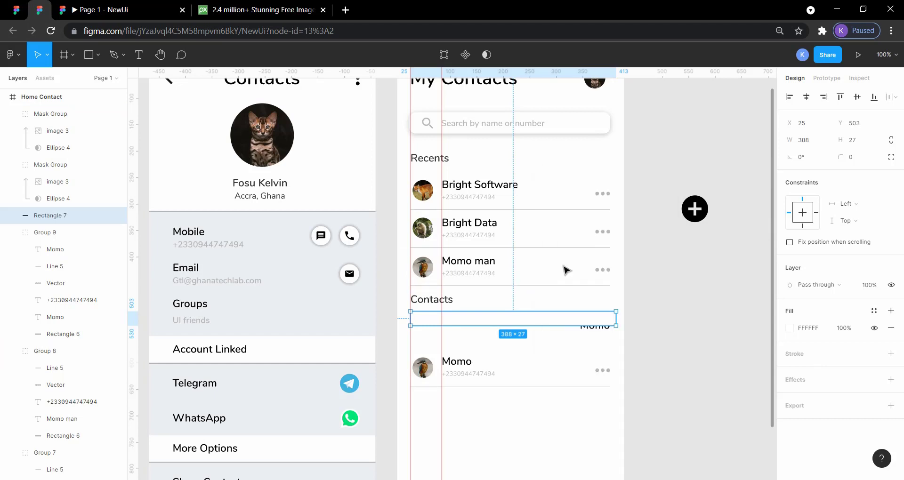
right_click(560, 325)
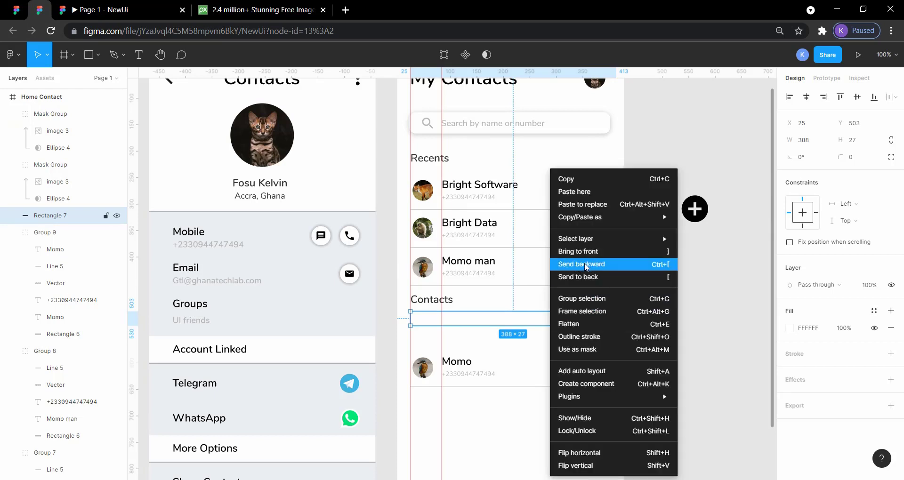
click(581, 277)
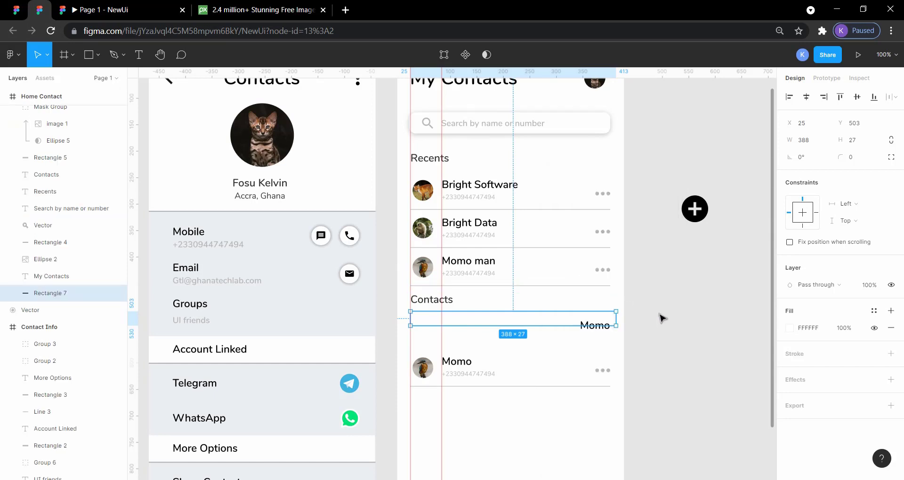
Move the copied name text up to Y 487, near the level of the Contacts heading.
mouse_move(608, 328)
mouse_down()
mouse_move(602, 315)
mouse_move(601, 326)
mouse_up()
key(Escape)
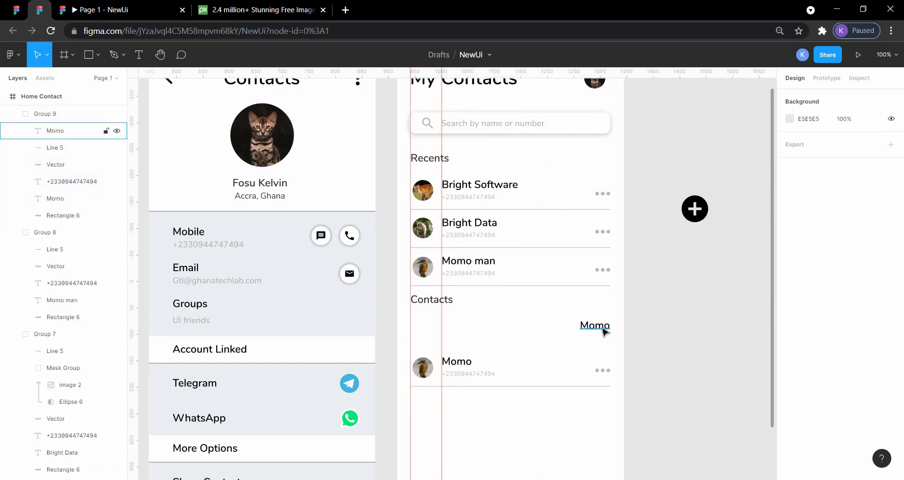
click(597, 326)
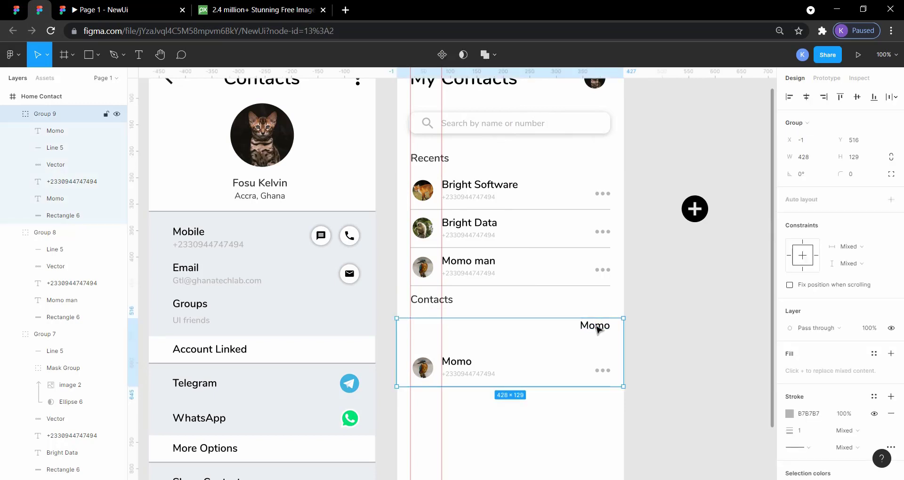
double_click(596, 327)
drag(596, 326, 599, 314)
click(631, 404)
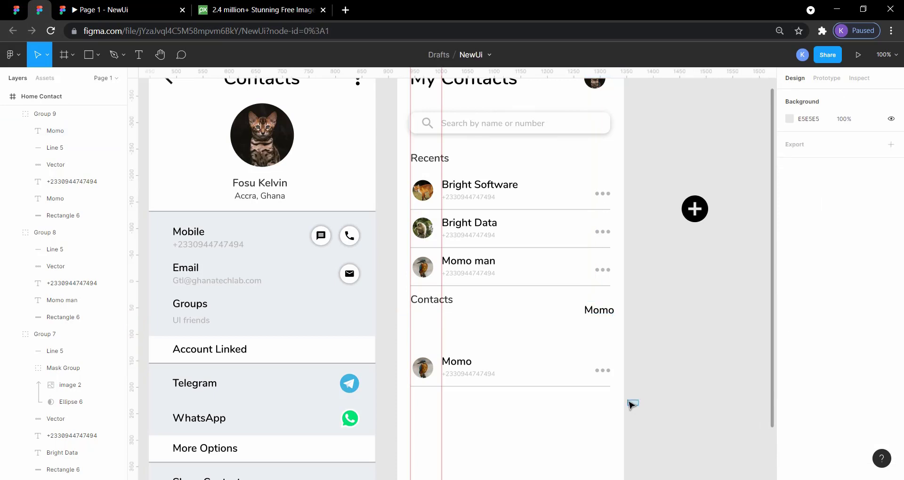
click(566, 324)
click(653, 300)
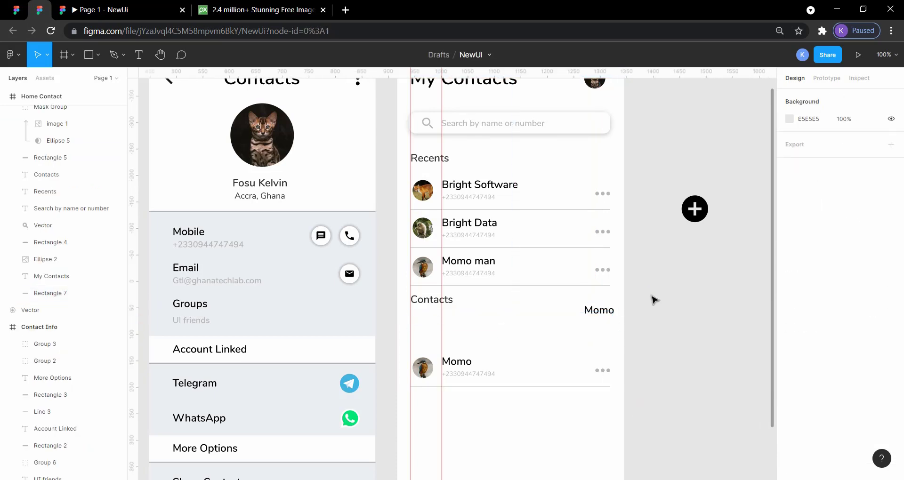
Reposition the copied name text at X 345, Y 510 and replace its content with the letter A.
click(603, 317)
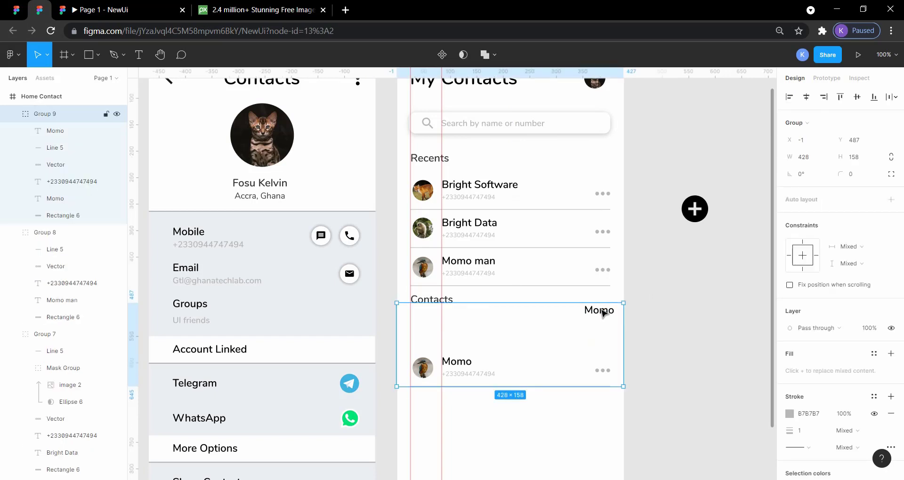
double_click(603, 313)
drag(603, 313, 599, 324)
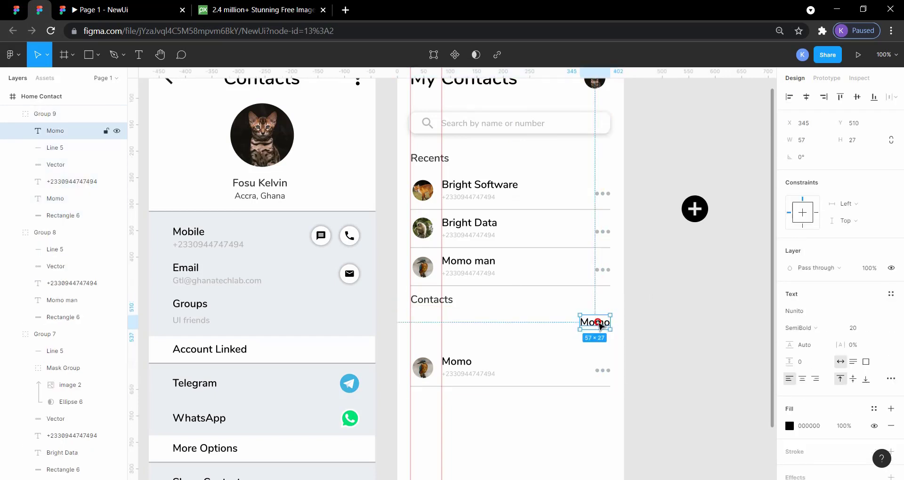
double_click(598, 322)
text(A)
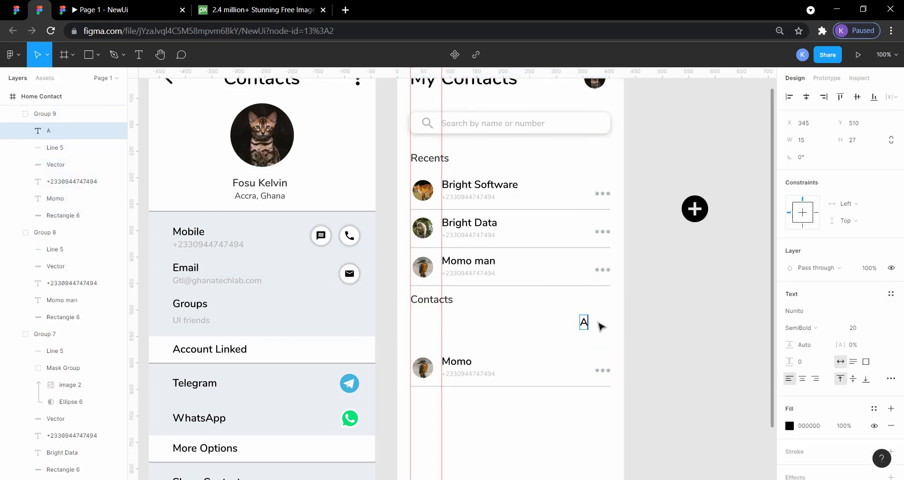
Set the letter A under Contacts to font size 14 and weight Regular, checking the reference design's letter A.
key(Escape)
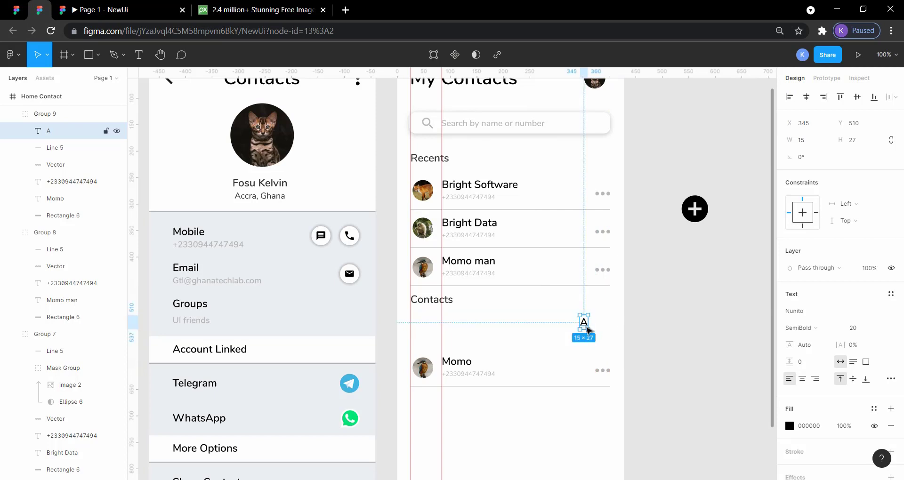
click(12, 9)
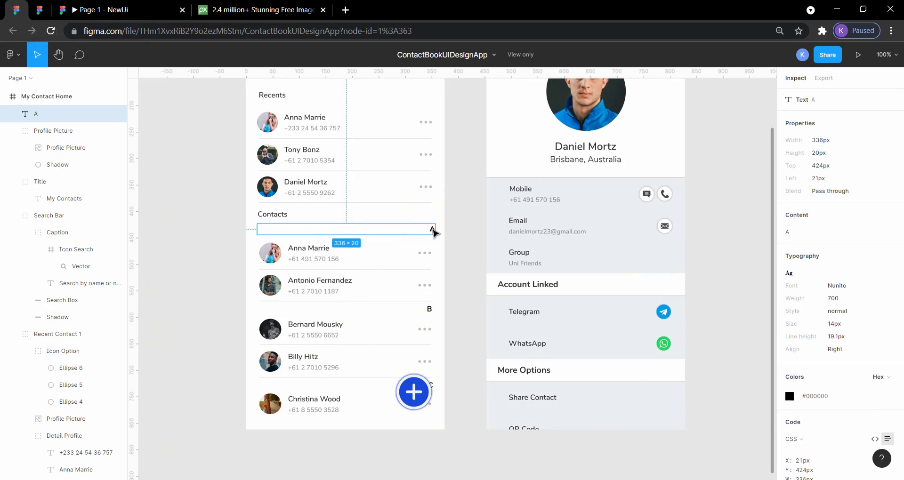
click(40, 9)
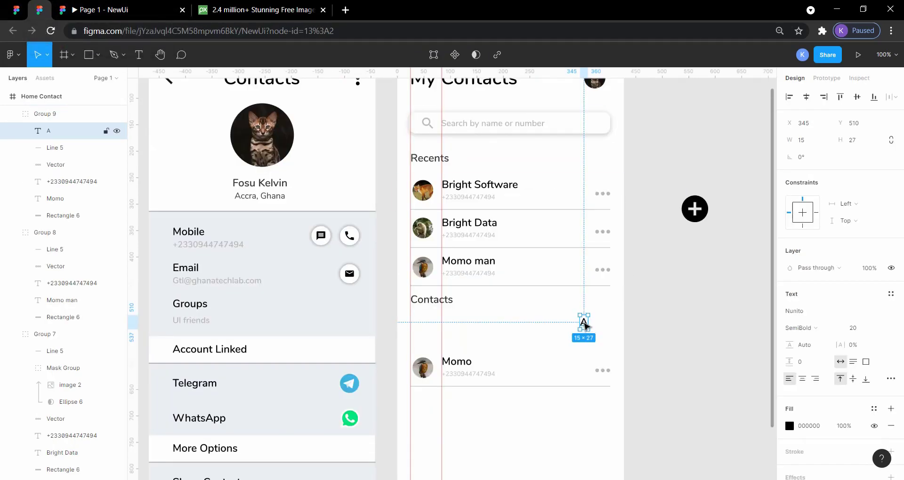
double_click(584, 322)
click(854, 329)
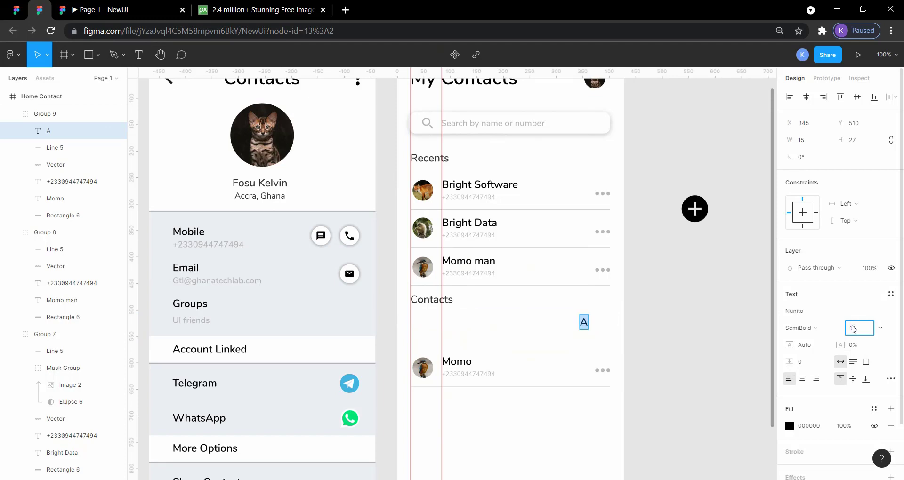
text(14)
click(828, 329)
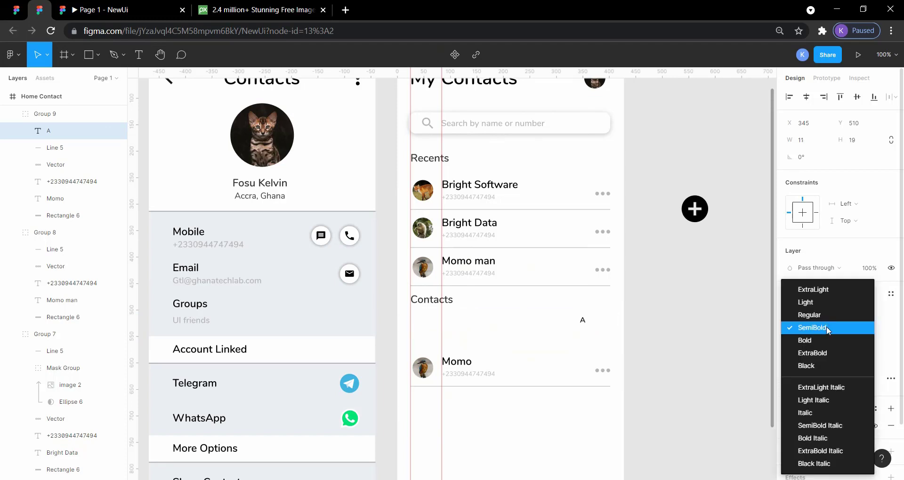
click(822, 318)
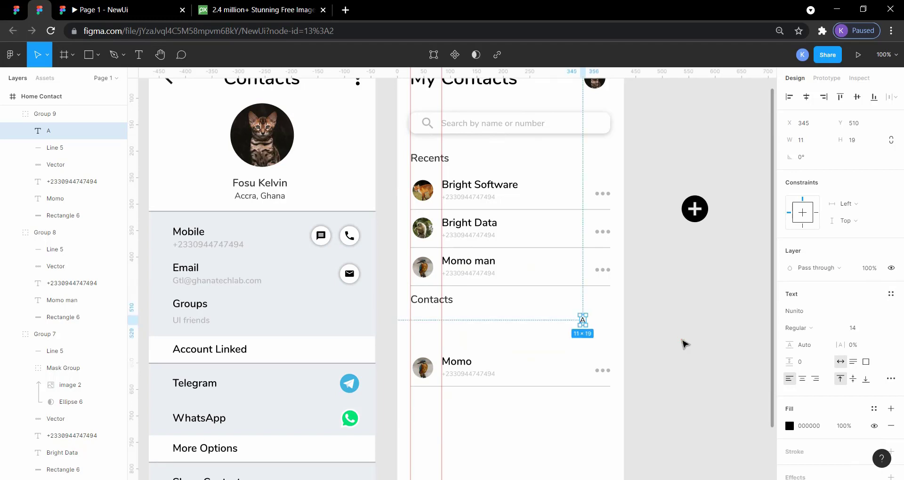
Move the letter A toward the frame's right edge, to X 382, Y 511.
click(585, 321)
drag(586, 321, 602, 322)
click(686, 326)
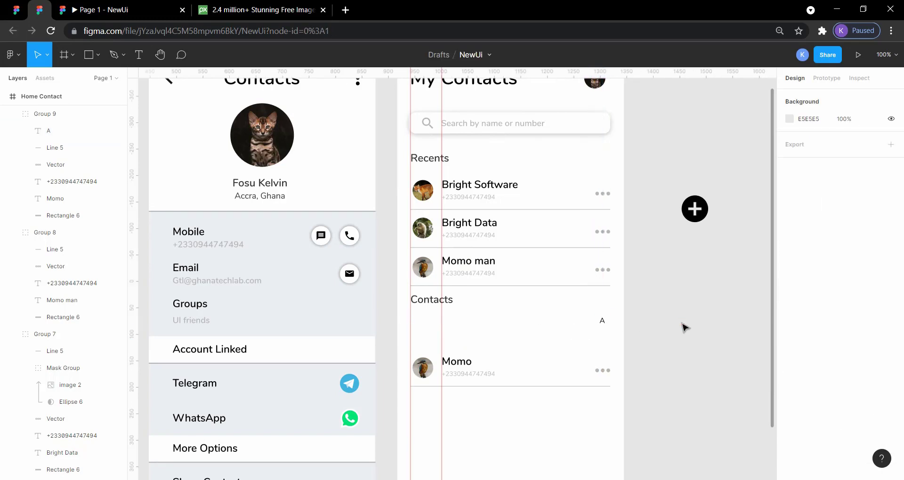
Compare the letter A with the reference design and set its font weight to SemiBold.
click(15, 13)
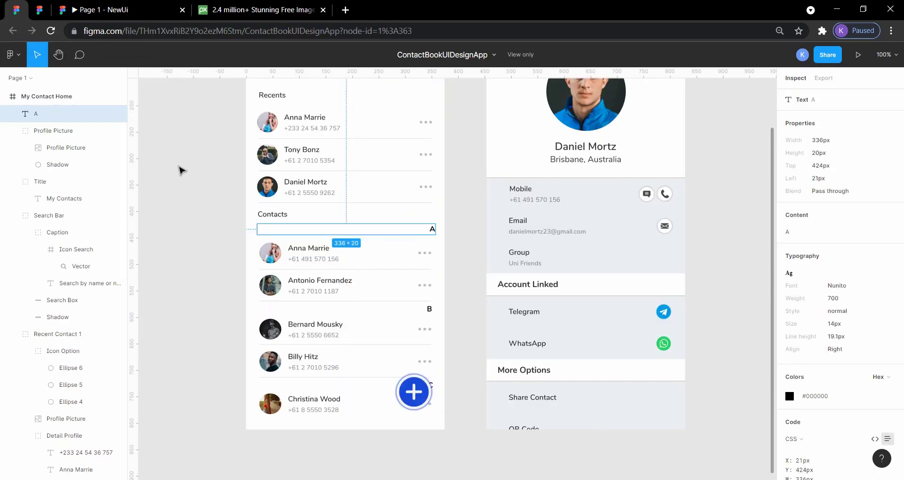
click(196, 186)
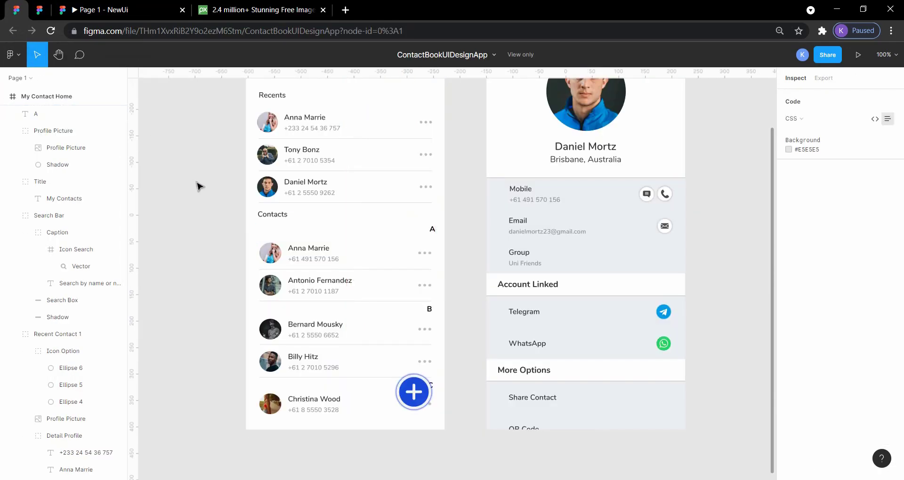
click(39, 10)
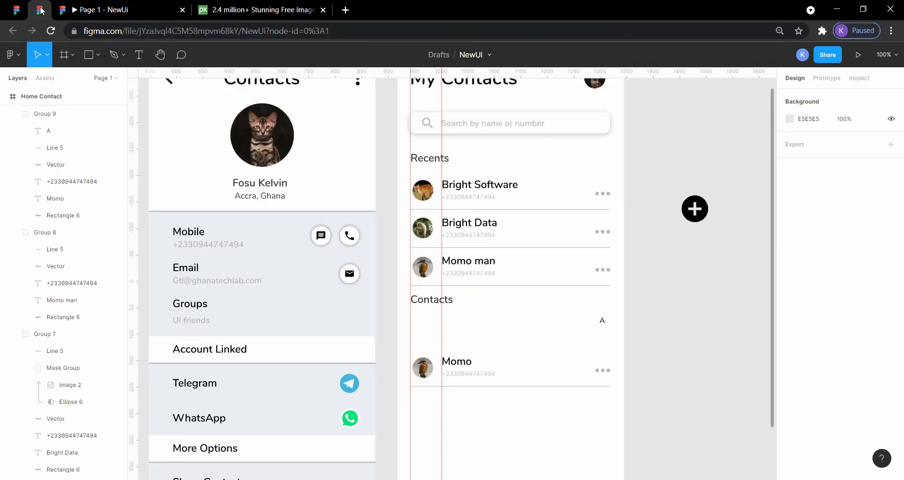
click(603, 321)
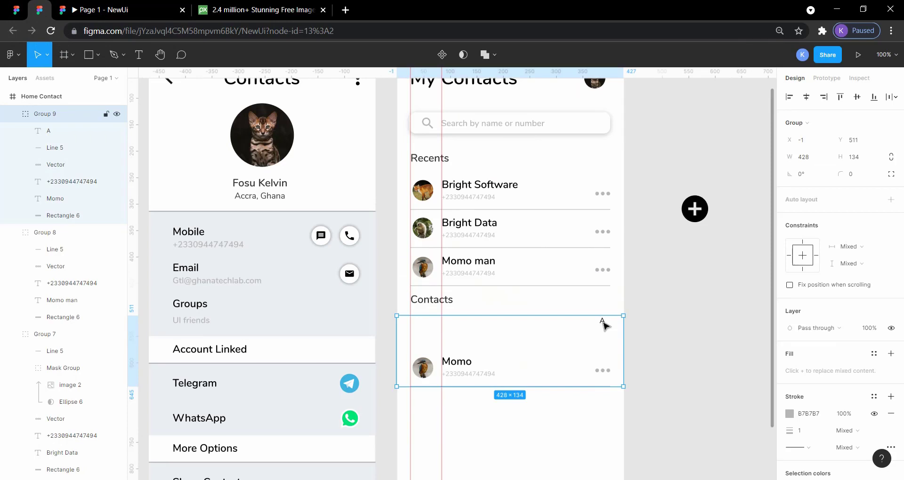
double_click(603, 322)
double_click(604, 322)
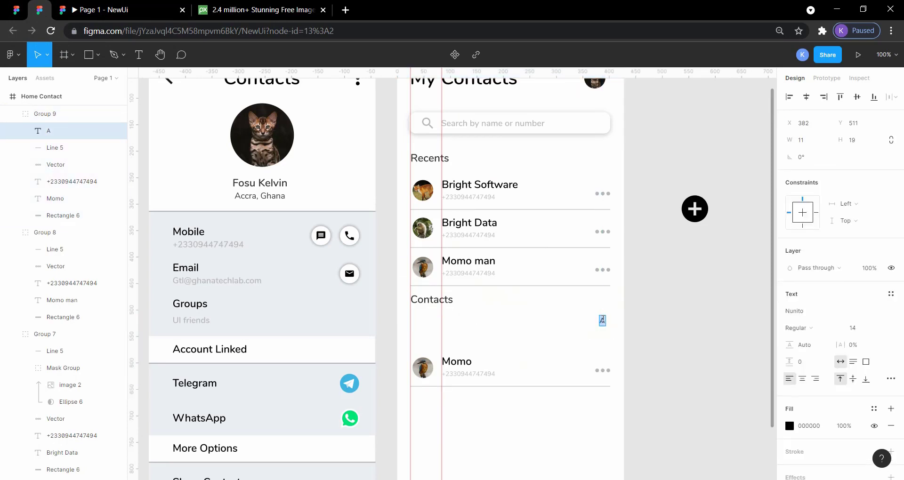
click(810, 328)
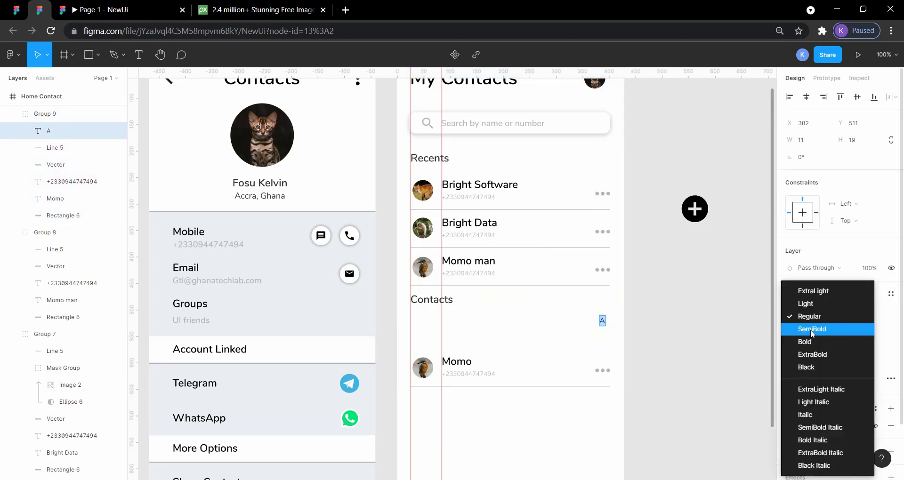
click(811, 329)
key(Escape)
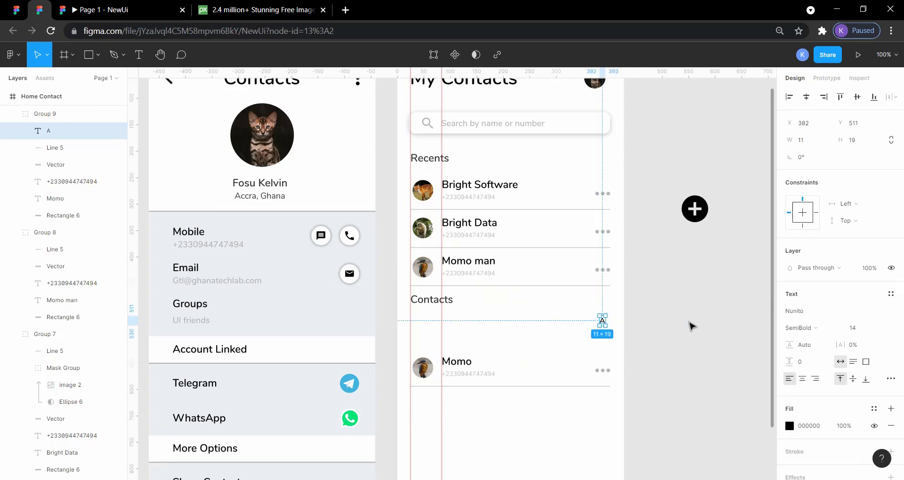
click(724, 334)
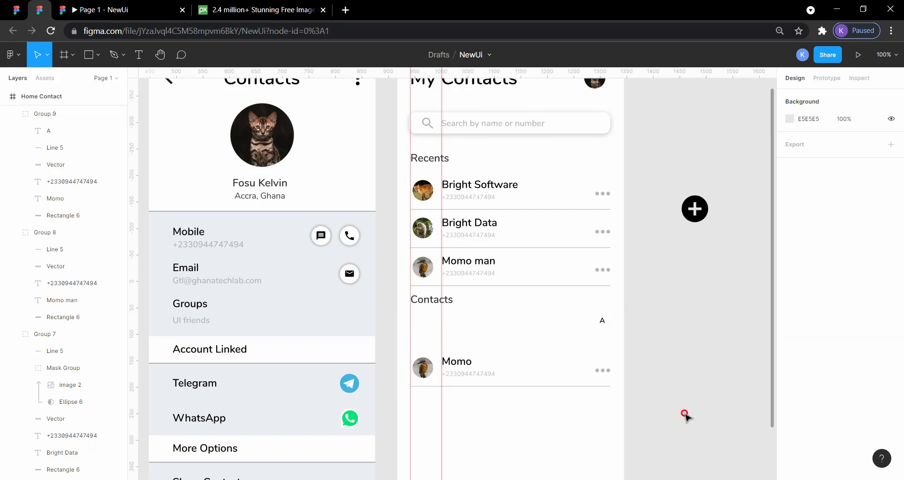
drag(684, 413, 490, 437)
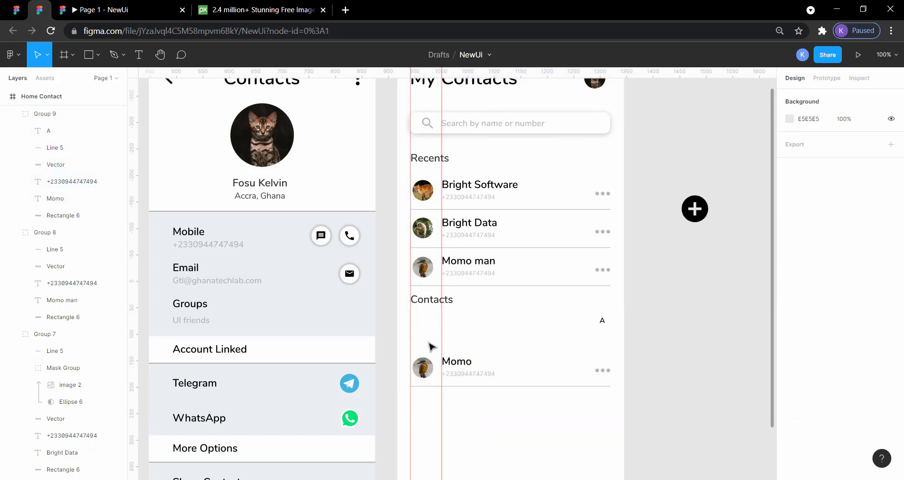
click(471, 323)
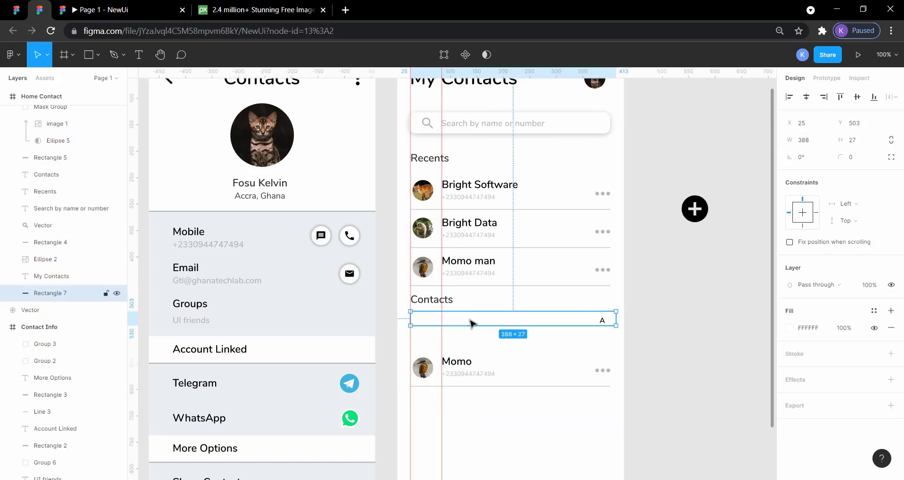
click(602, 319)
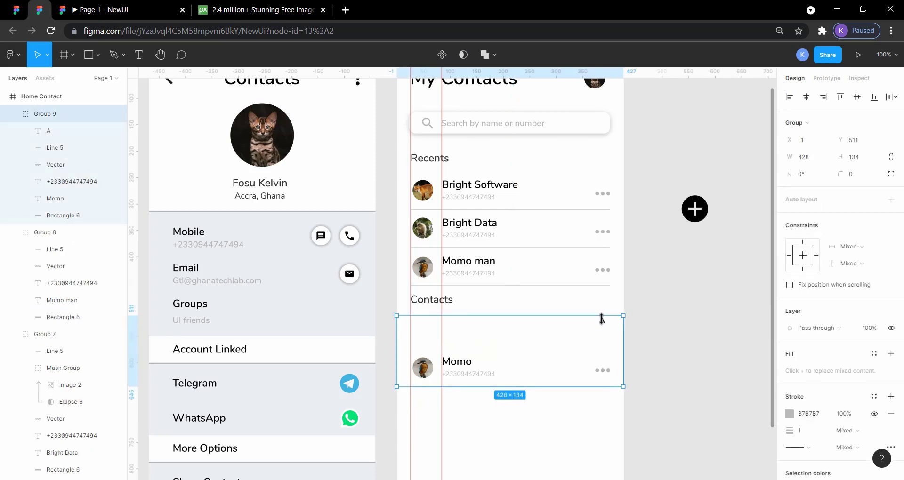
drag(599, 316, 609, 361)
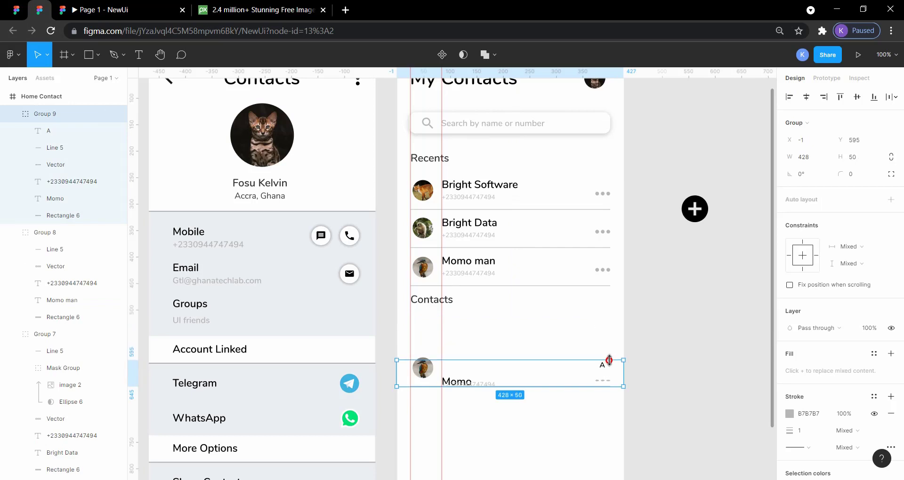
key(ctrl+z)
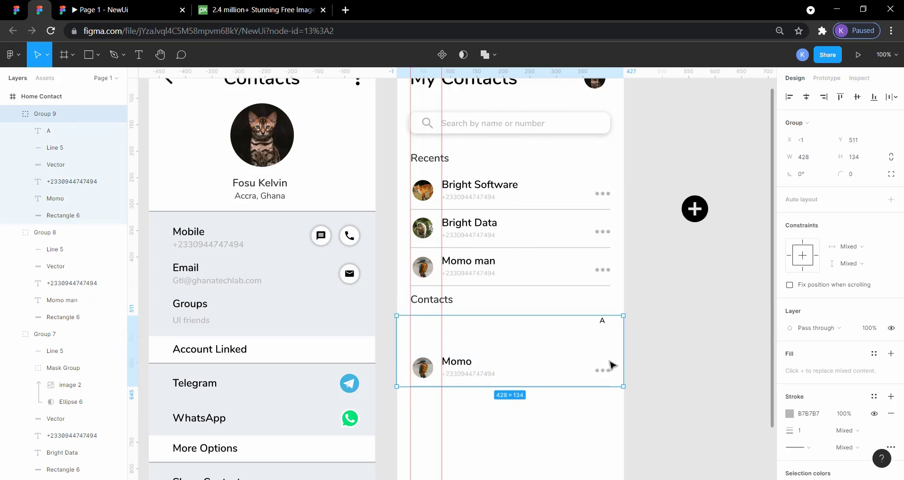
Ungroup the contact row containing the letter A and align the letter's vertical center with the white rectangle behind it.
key(ctrl+z)
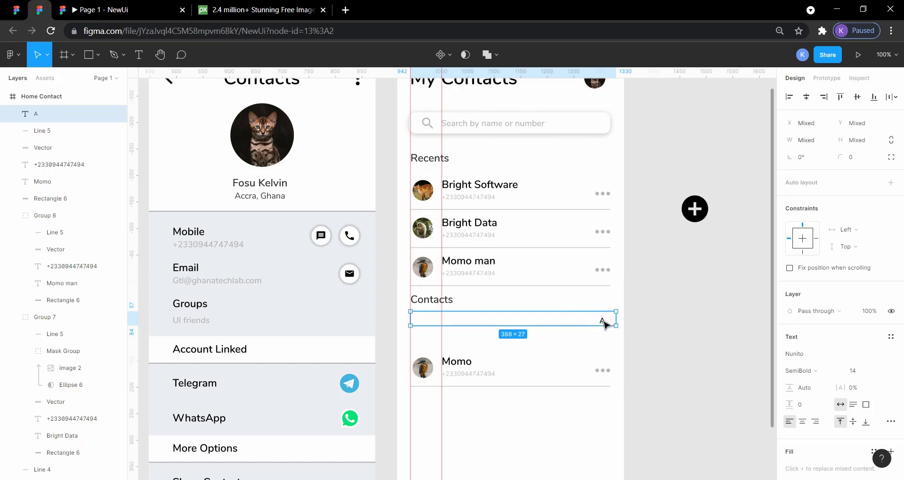
click(661, 340)
click(604, 321)
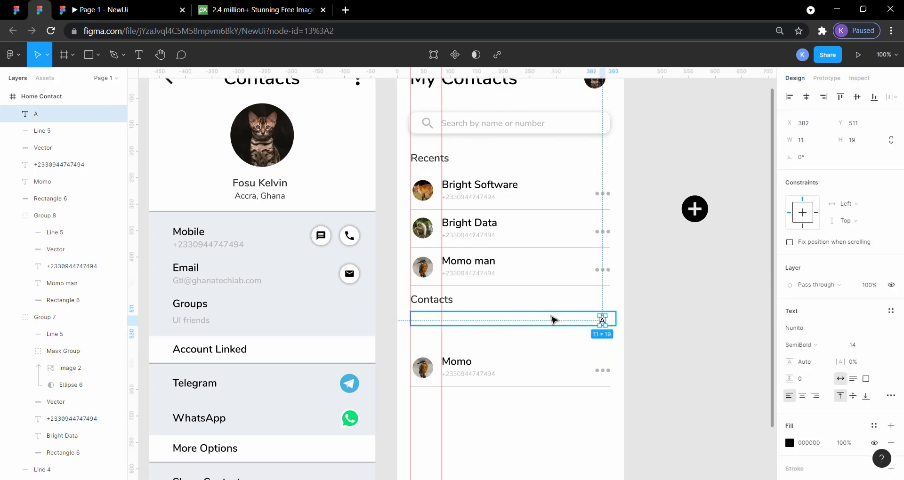
shift+click(552, 320)
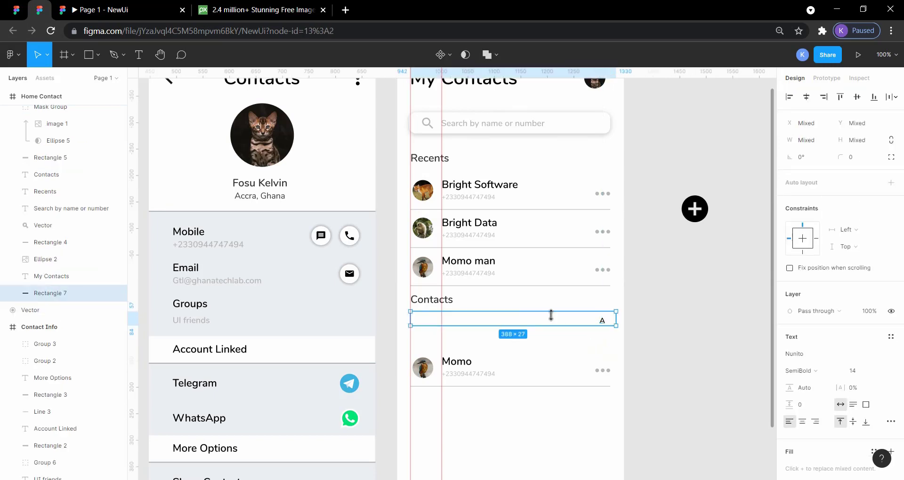
click(858, 98)
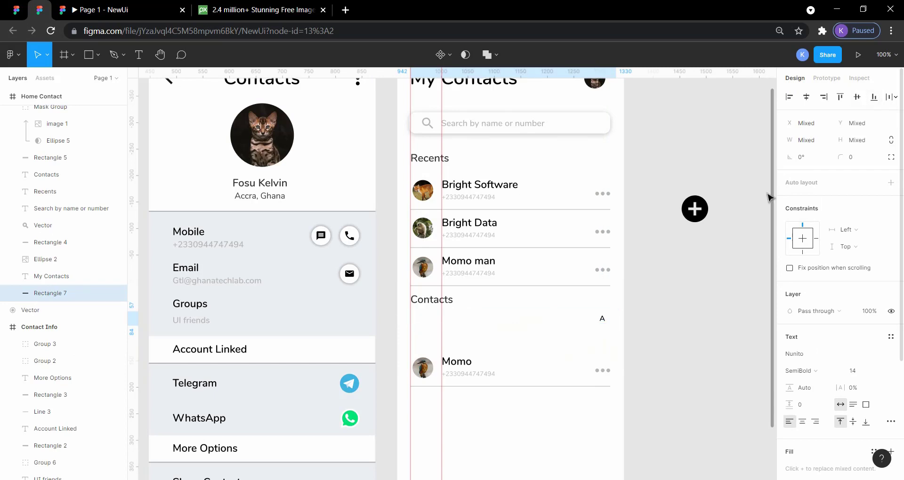
Nudge the letter A right to X 396 within the white rectangle under Contacts.
click(604, 321)
key(Right)
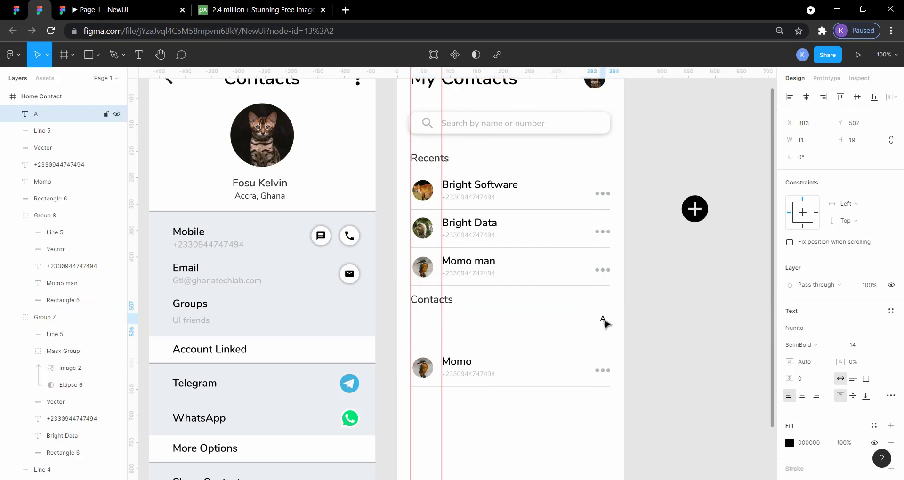
key(Right)
key(Right)
key(Right)
key(Right)
key(Right)
click(666, 351)
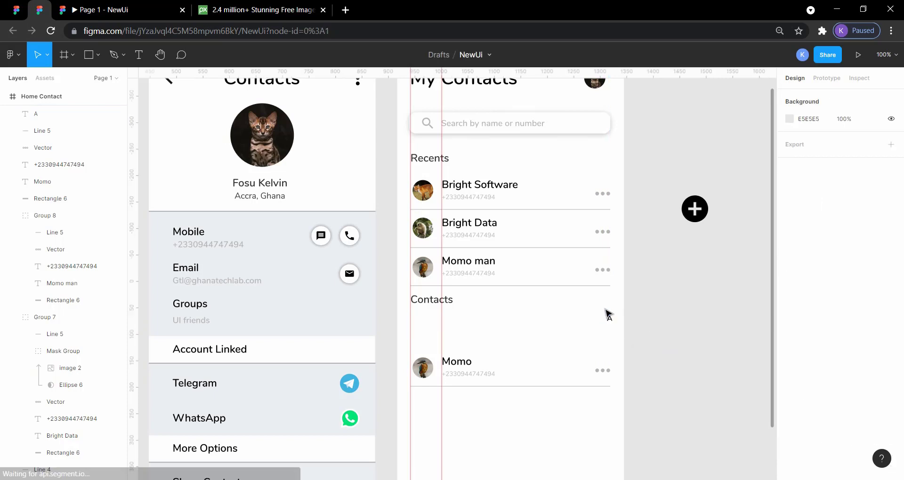
Check the letter A against the white rectangle's right edge and nudge it further right to X 400.
click(594, 322)
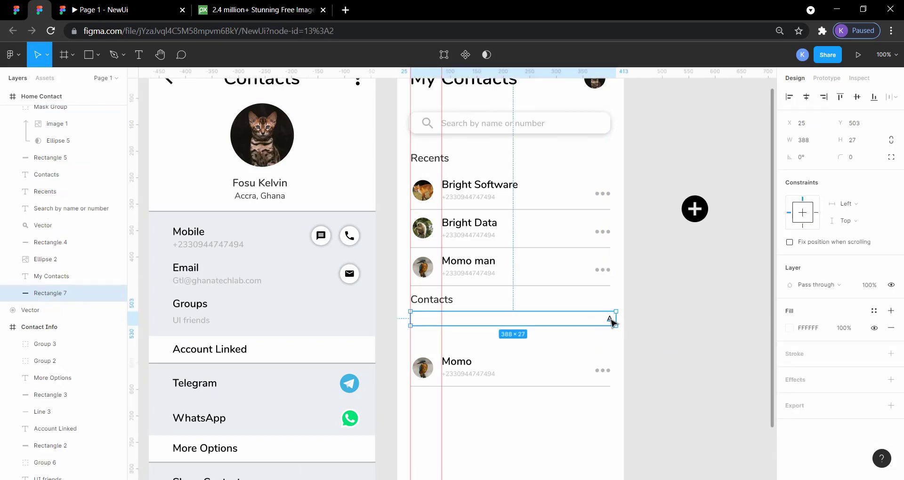
click(610, 321)
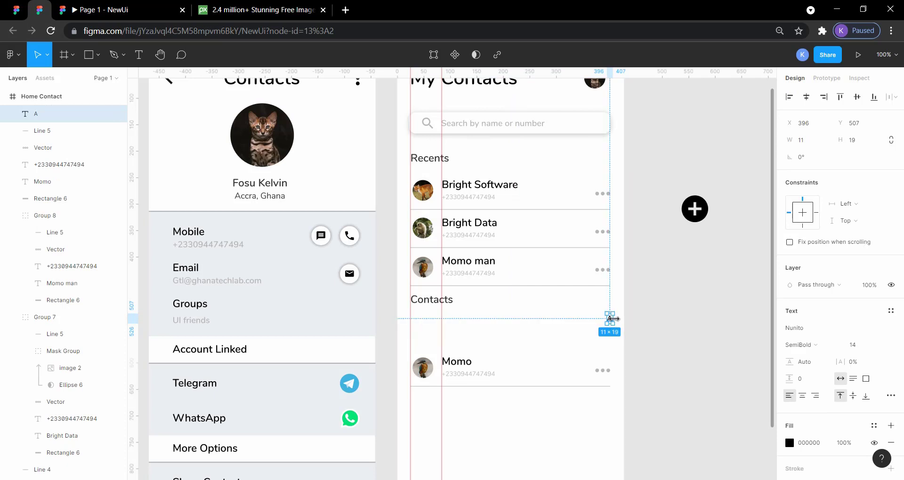
key(Right)
key(Right)
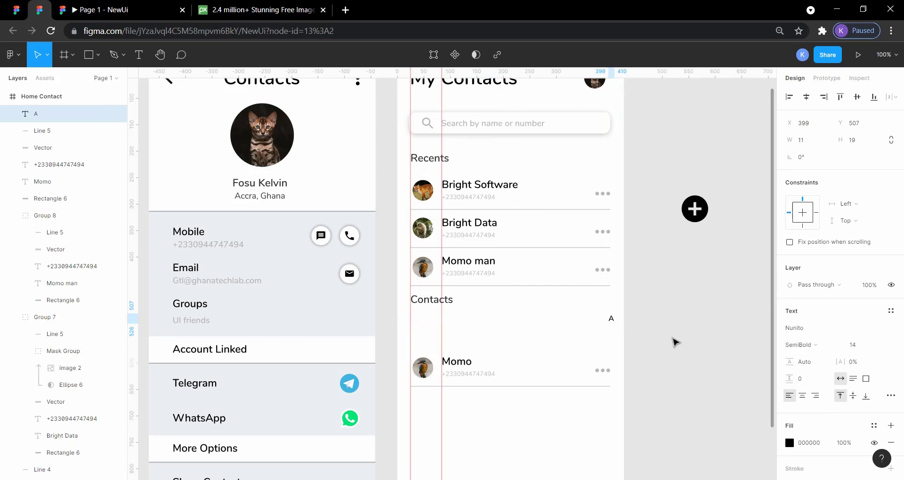
click(676, 343)
click(592, 325)
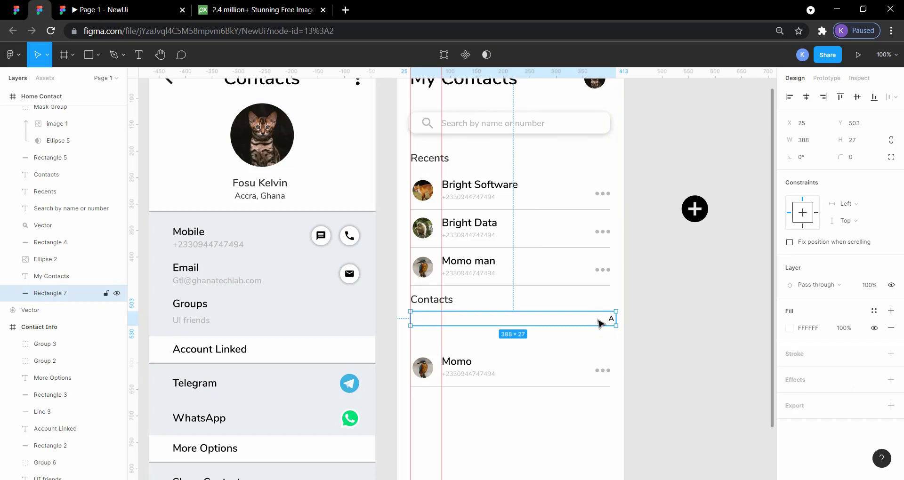
click(612, 320)
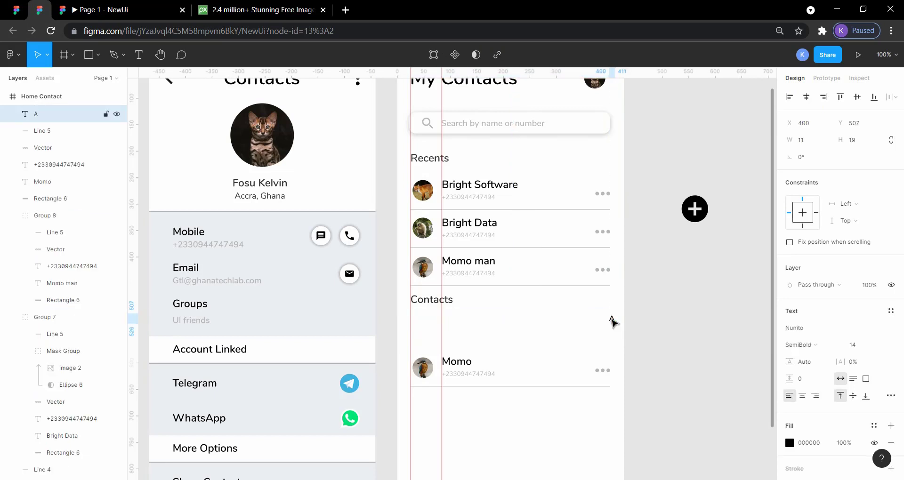
click(636, 323)
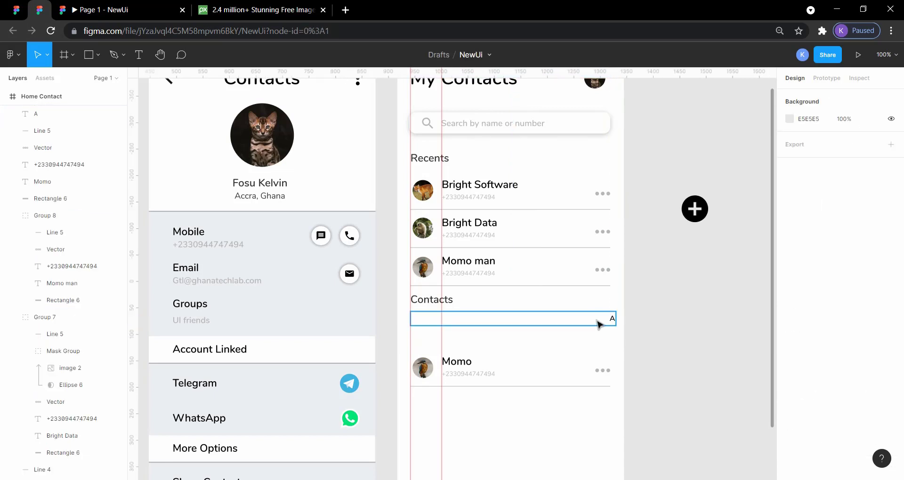
Compare the white rectangle behind the letter A with the corresponding A divider in the reference design.
click(598, 324)
click(674, 328)
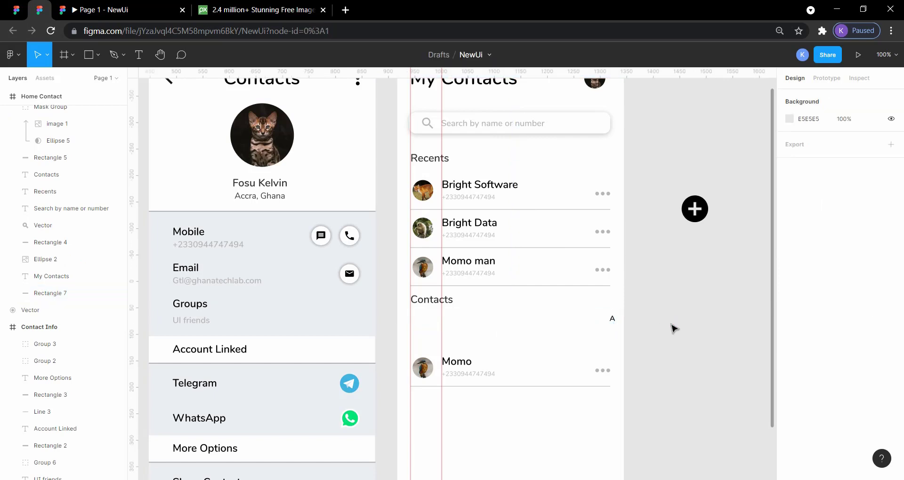
click(584, 321)
click(680, 345)
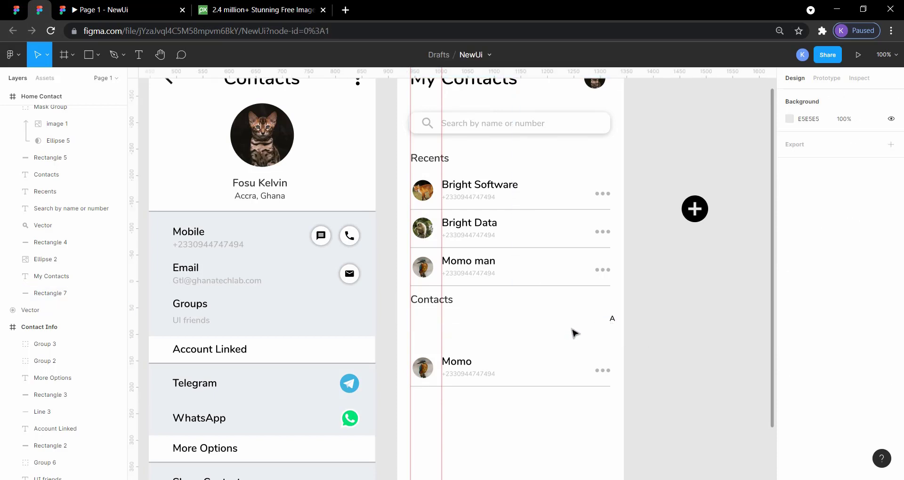
click(18, 10)
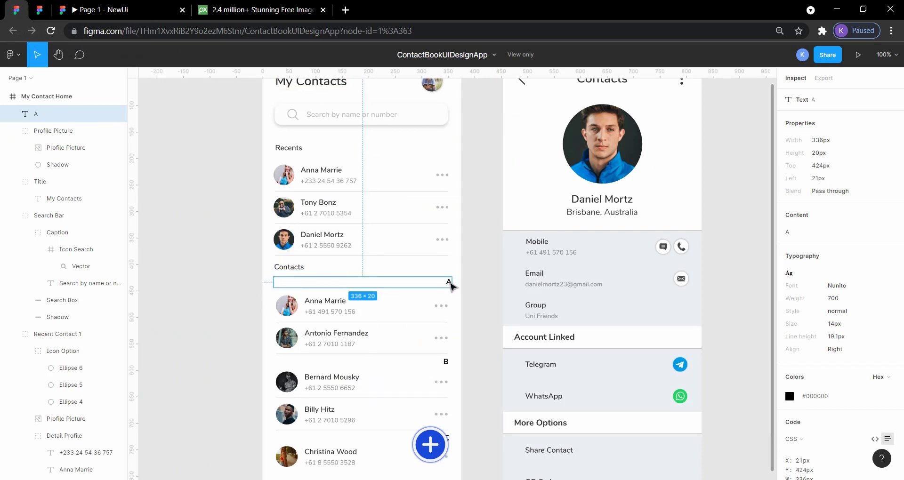
click(492, 332)
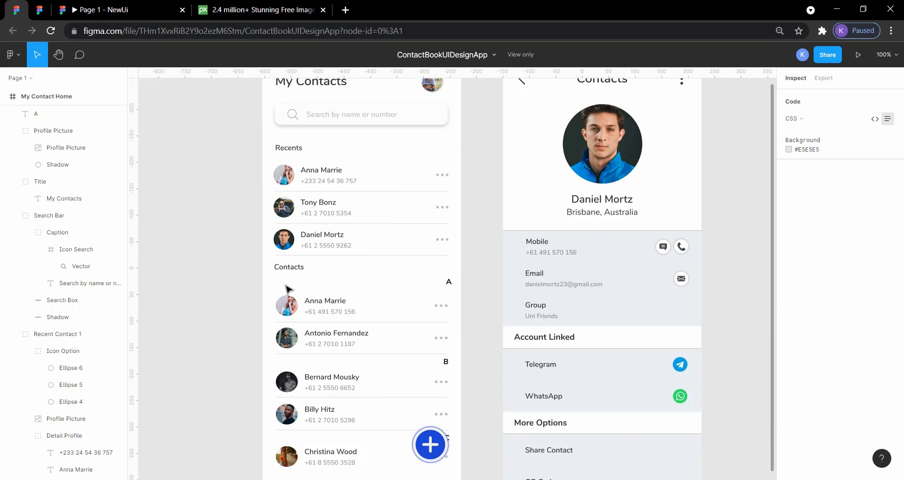
click(404, 285)
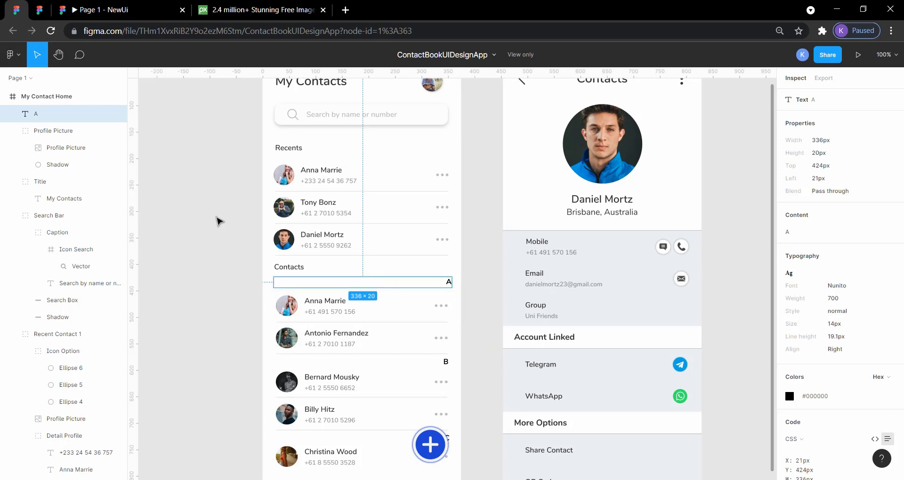
click(41, 9)
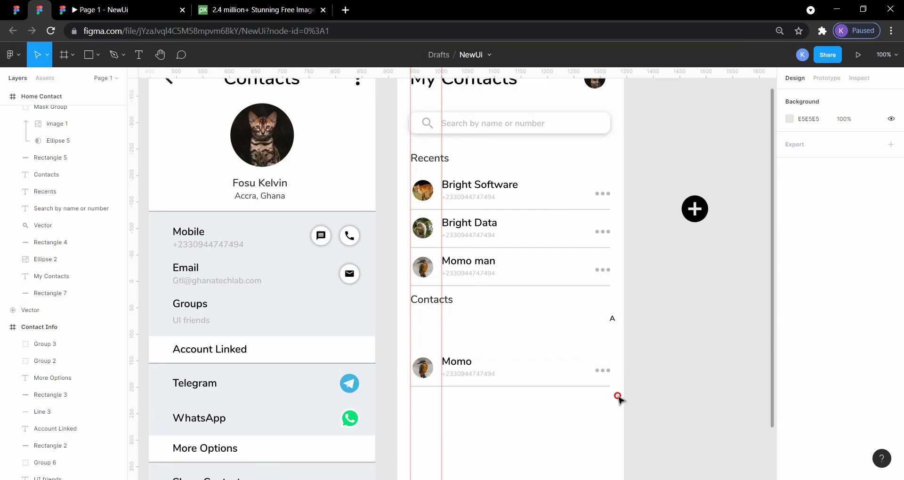
Select the whole contact row under the letter A and nudge it up to 5 px below the letter's white rectangle.
drag(618, 398, 414, 358)
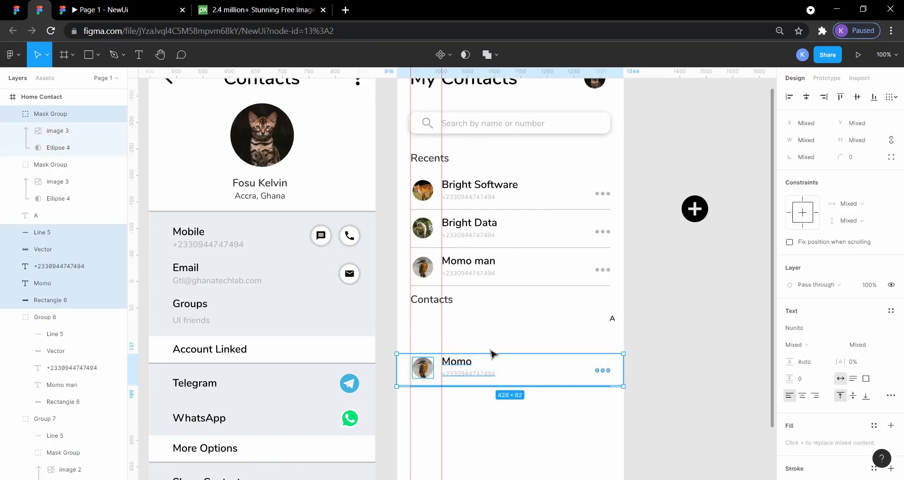
key(alt)
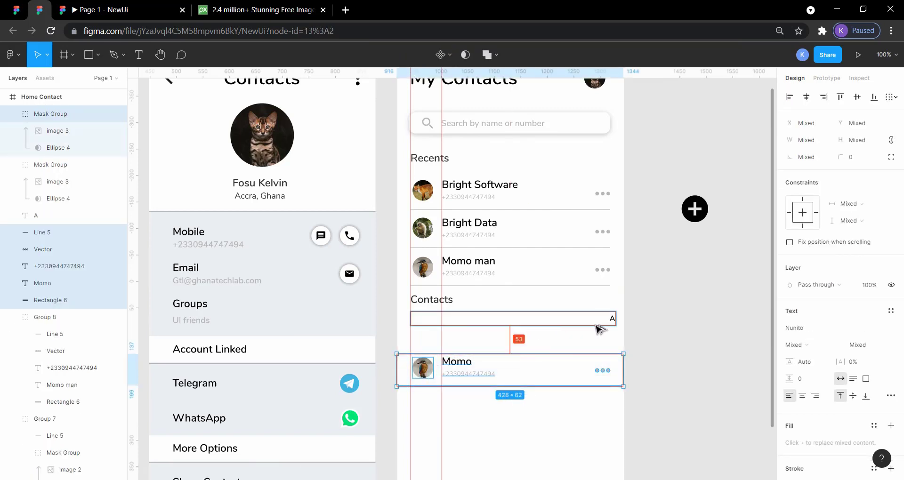
key(Up)
key(Up)
key(Up)
key(Up)
key(Up)
key(Up)
key(Up)
key(Up)
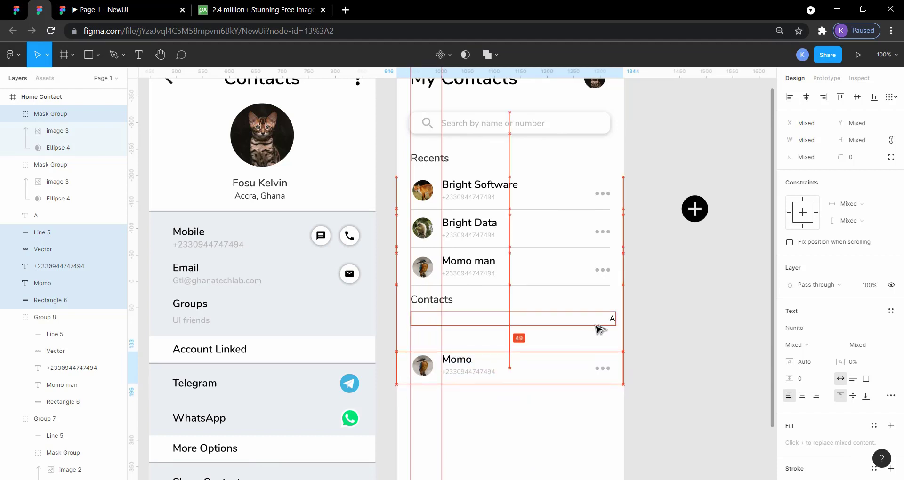
key(Up)
key(Up)
key(Up)
key(Up)
key(Up)
key(Up)
key(Up)
key(Up)
key(Up)
key(Up)
key(Up)
key(Up)
key(Up)
key(Up)
key(Up)
key(Up)
key(Up)
key(Up)
key(Up)
key(Up)
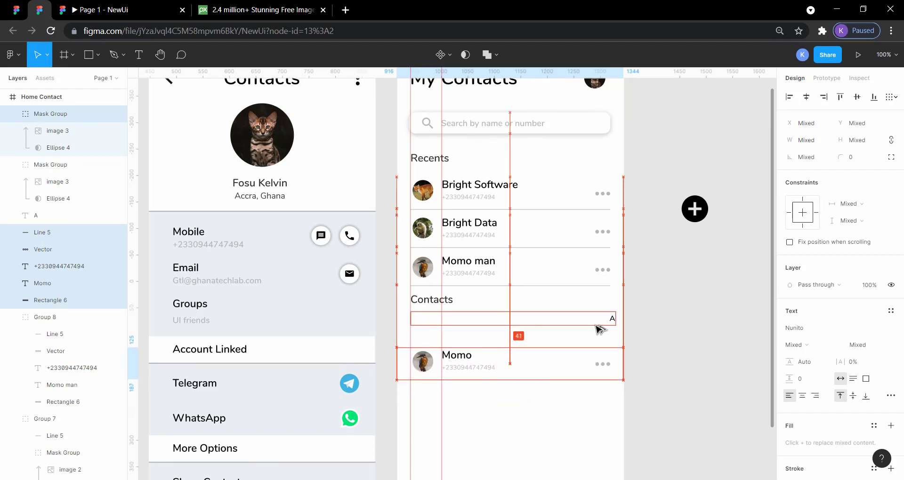
key(Up)
key(Up)
key(Up)
key(Up)
key(Up)
key(Up)
key(Up)
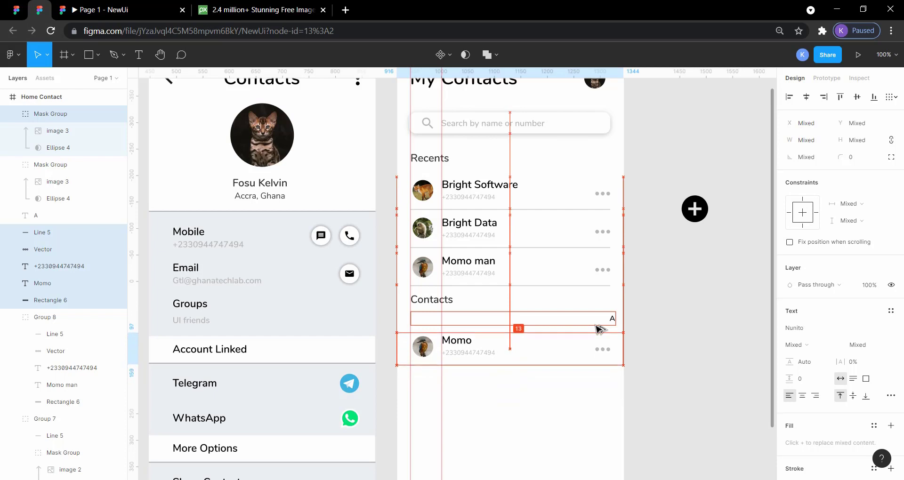
key(Up)
key(Up)
key(Up)
key(Up)
key(Up)
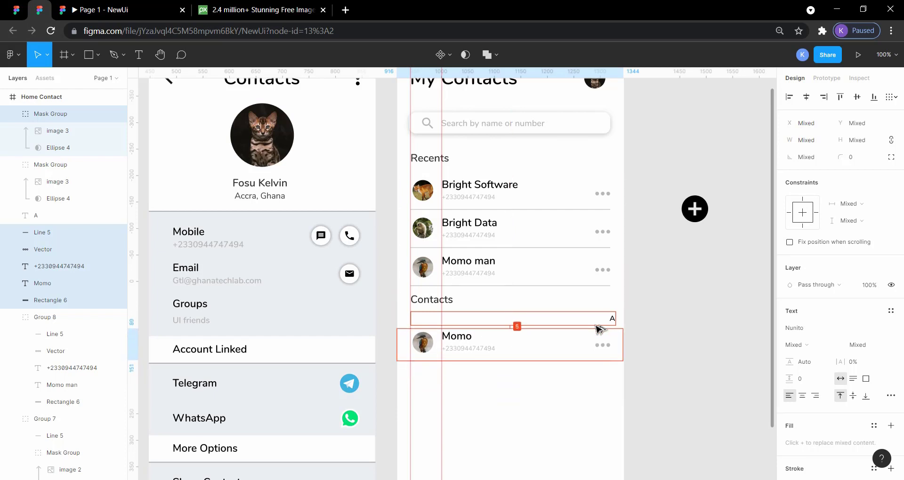
click(671, 366)
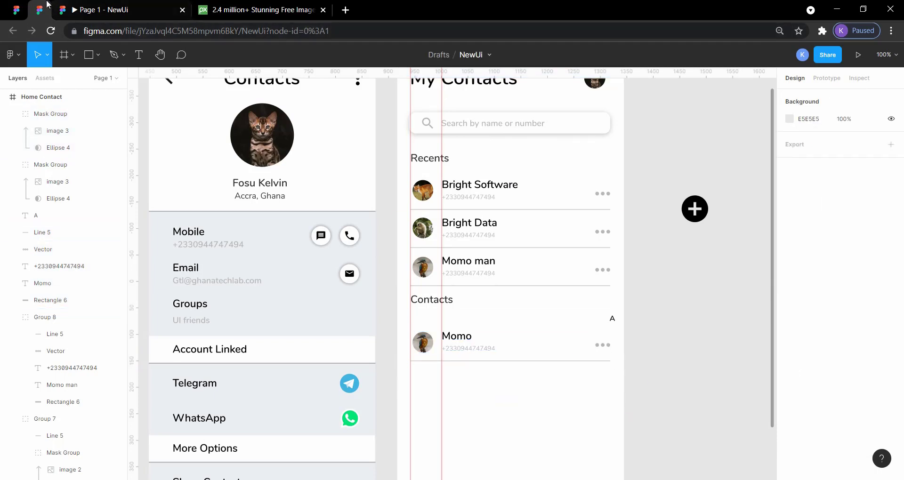
Review the Contacts section's spacing in the prototype preview and in the reference design.
click(105, 9)
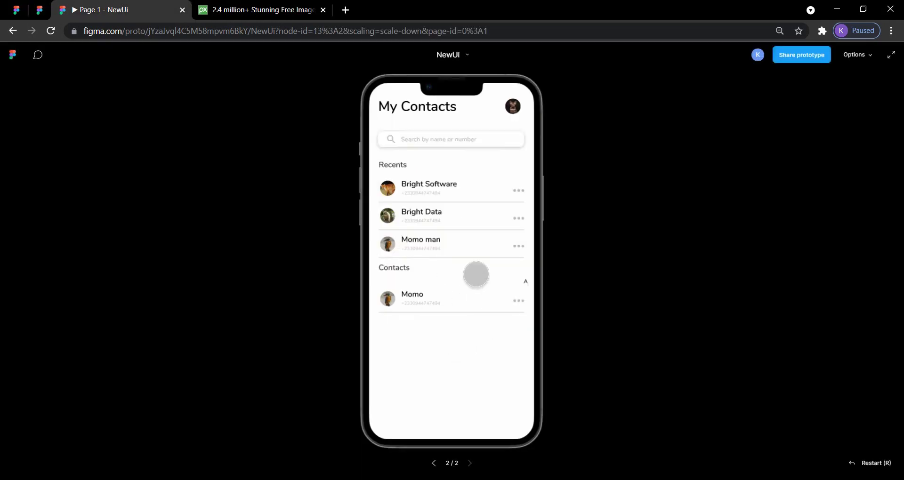
click(39, 10)
click(16, 10)
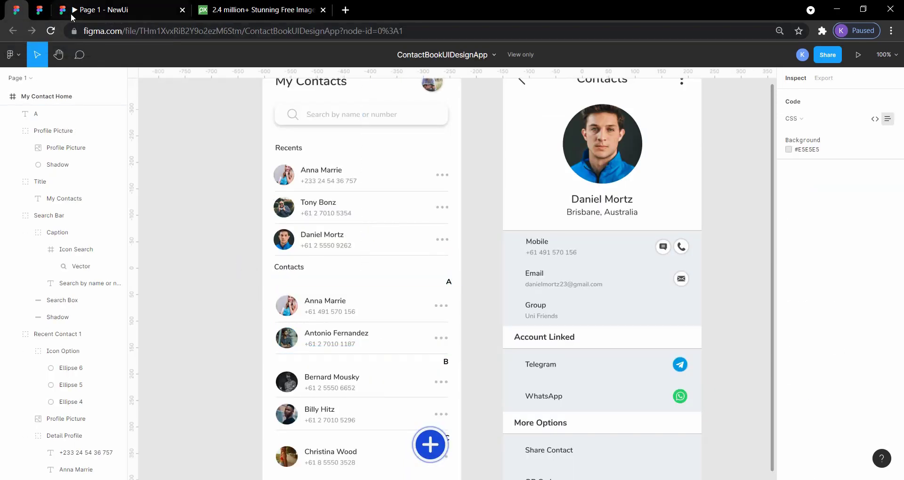
click(39, 10)
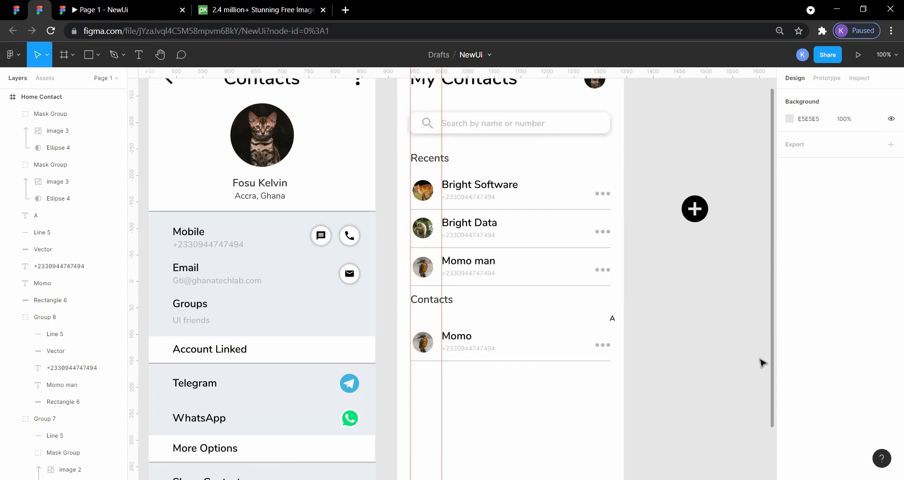
Duplicate the whole contact row under the letter A and move the copy 90 px below the original.
click(548, 343)
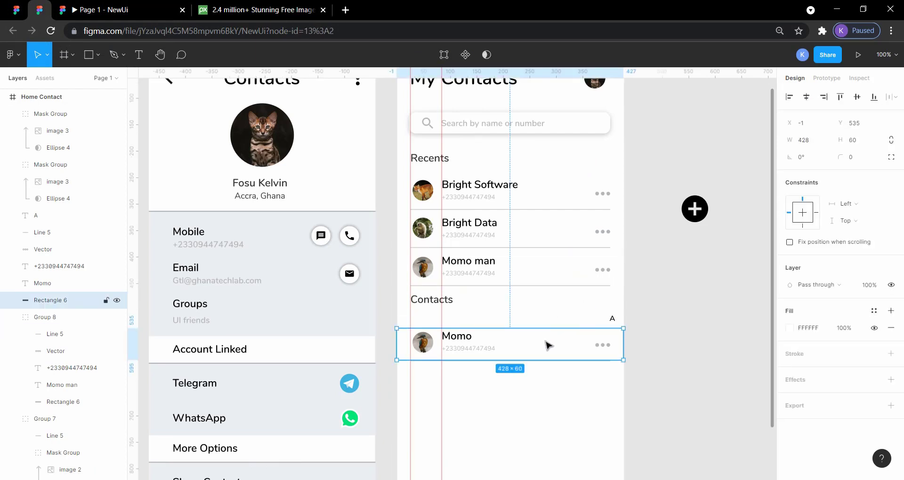
drag(659, 384, 409, 332)
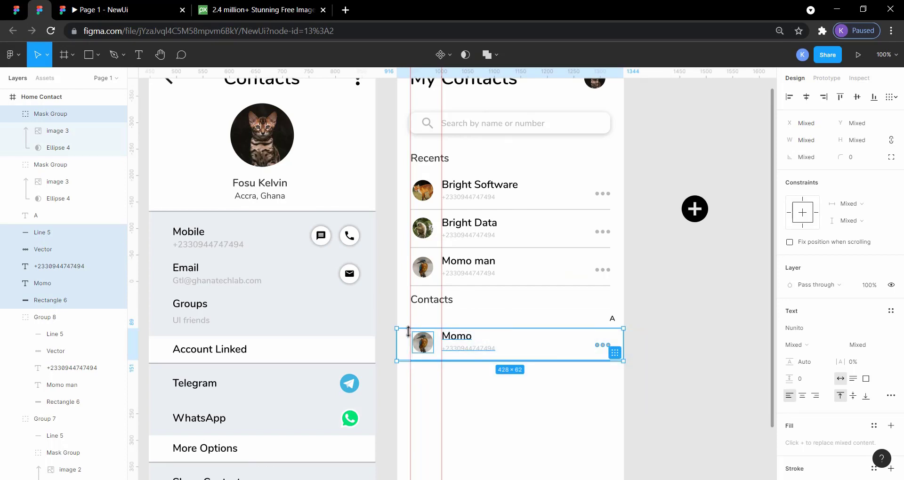
key(ctrl+v)
key(shift+Down)
key(shift+Down)
key(shift+Down)
key(shift+Down)
key(shift+Down)
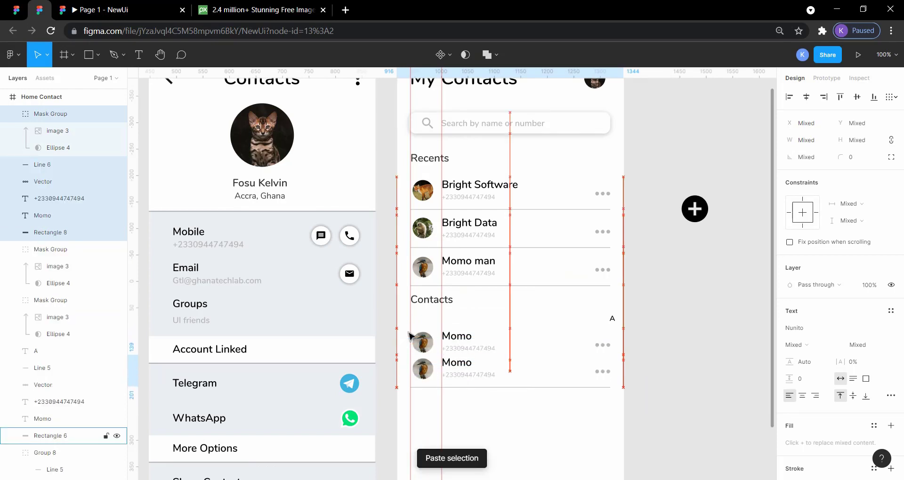
key(shift+Down)
key(shift+Down)
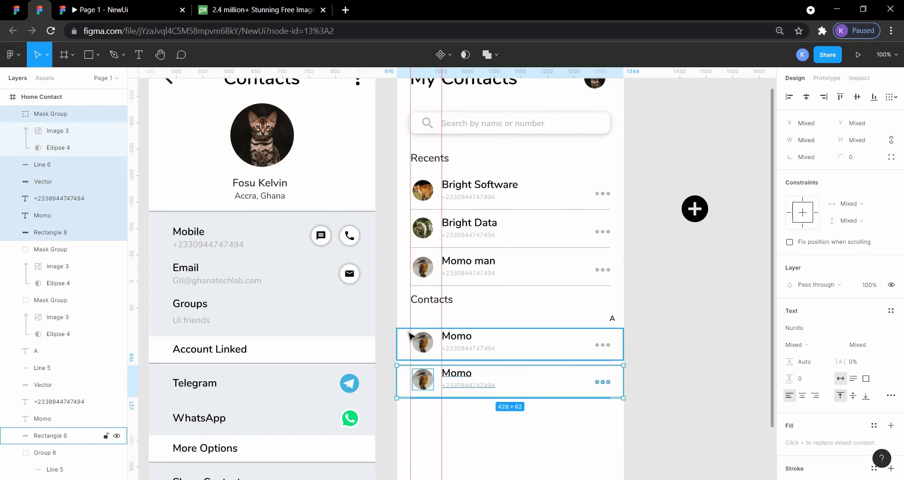
key(shift+Down)
key(shift+Down)
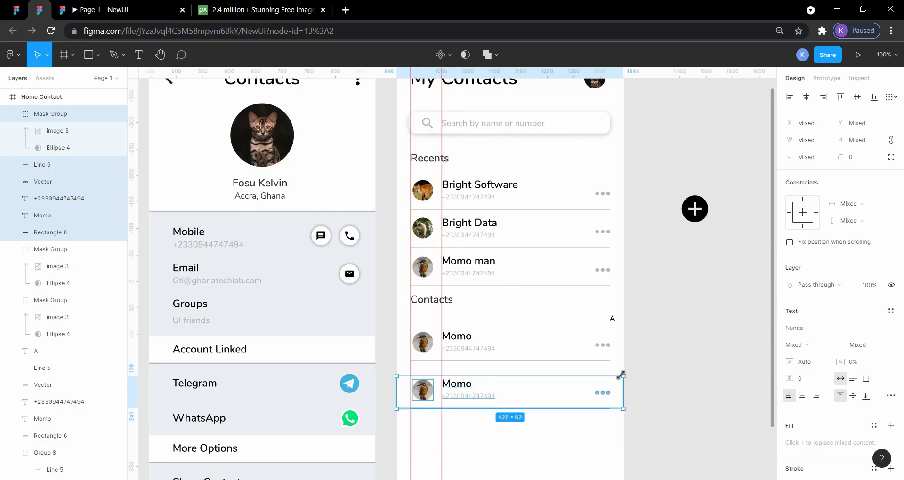
click(672, 388)
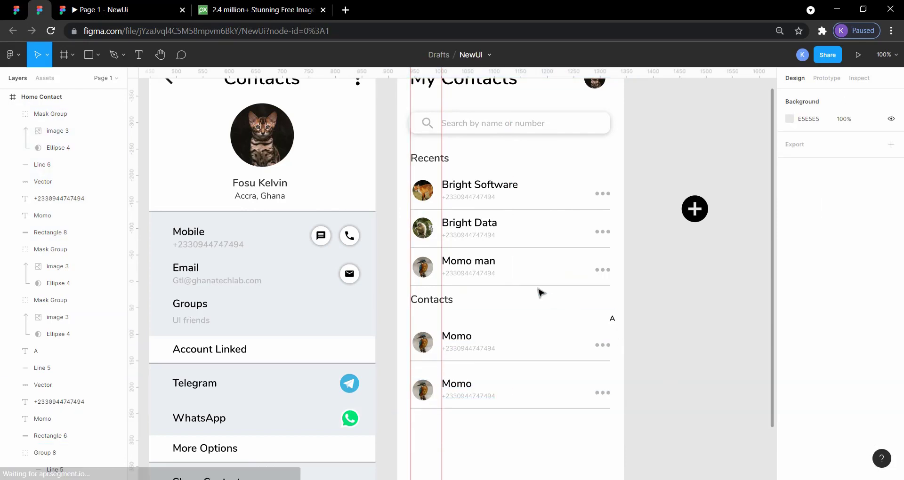
click(481, 257)
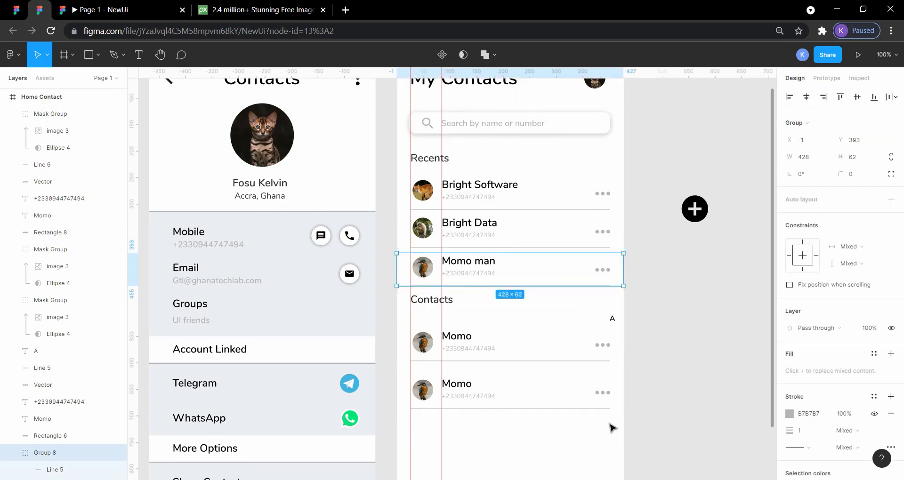
drag(606, 421, 445, 377)
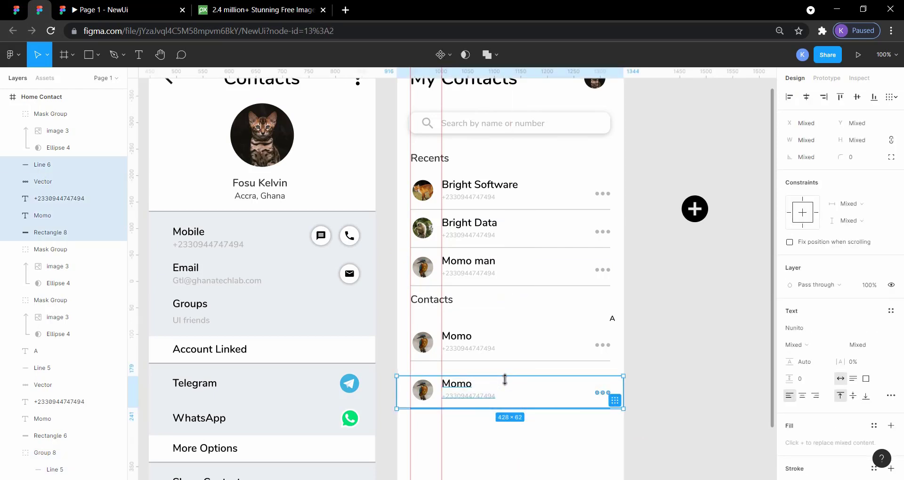
click(518, 394)
click(688, 448)
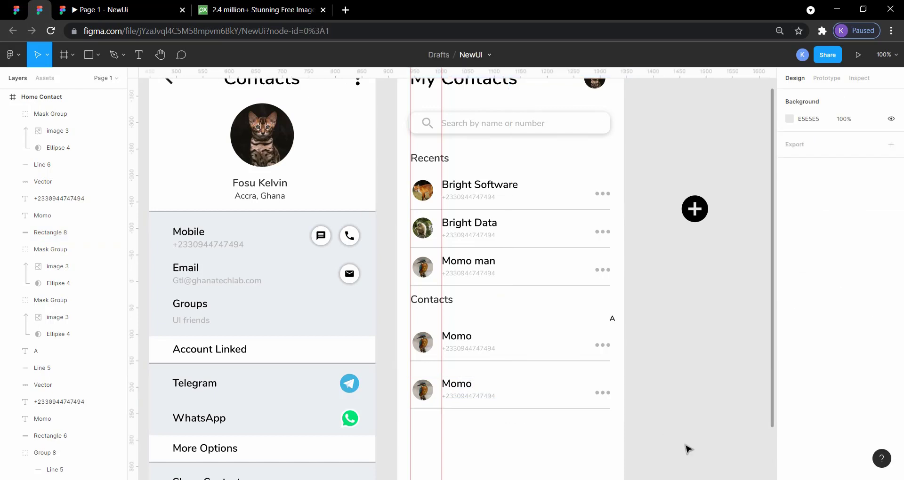
click(501, 383)
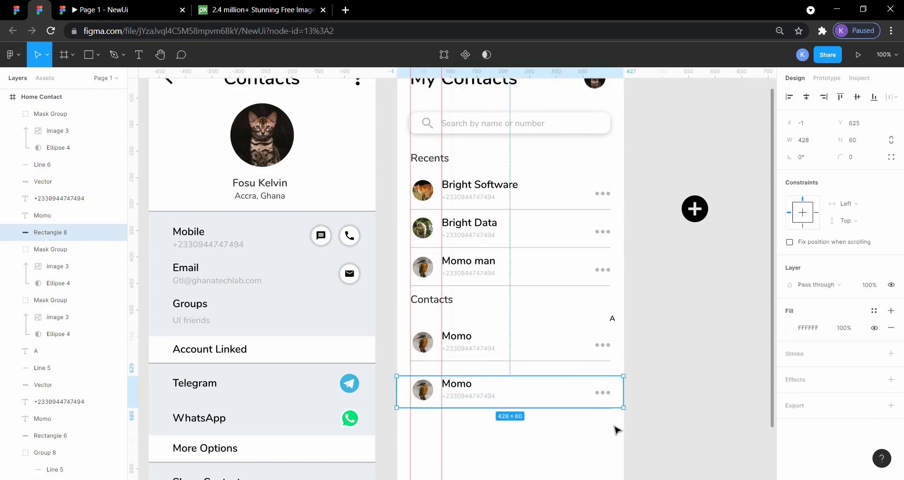
Select all parts of the duplicated contact row and nudge it up to 10 px below the first row's divider line.
drag(614, 426, 412, 385)
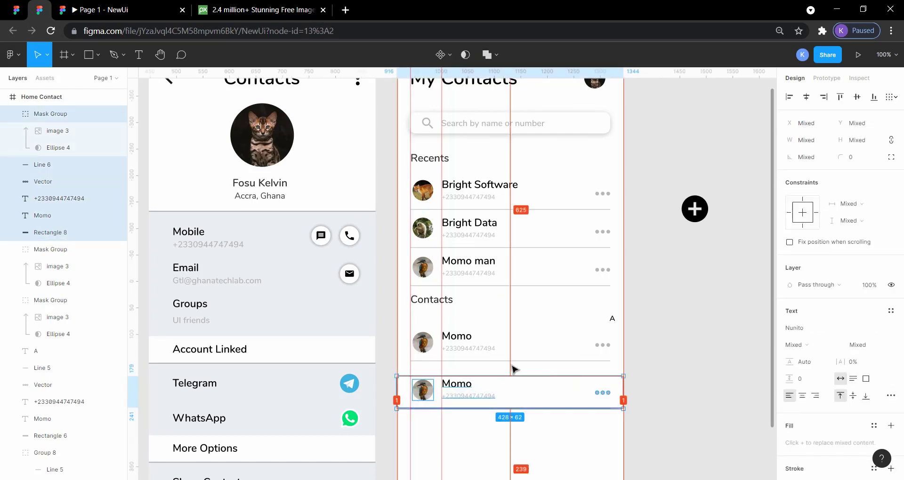
key(Up)
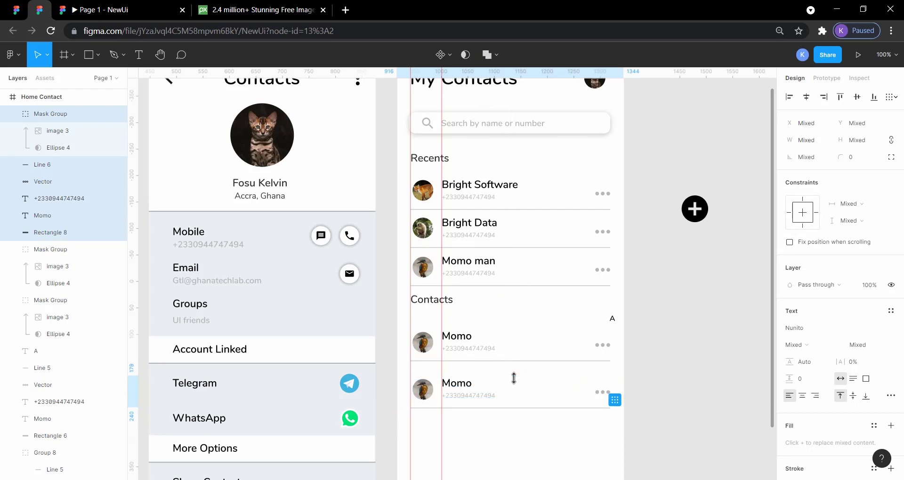
key(alt)
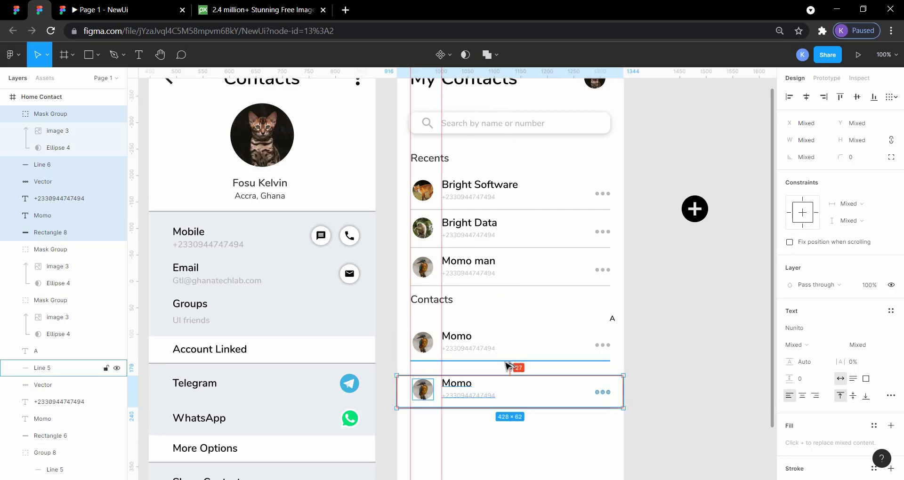
key(Up)
key(Up)
key(Up)
key(Up)
key(Up)
key(Up)
key(Up)
key(Up)
key(Up)
key(Up)
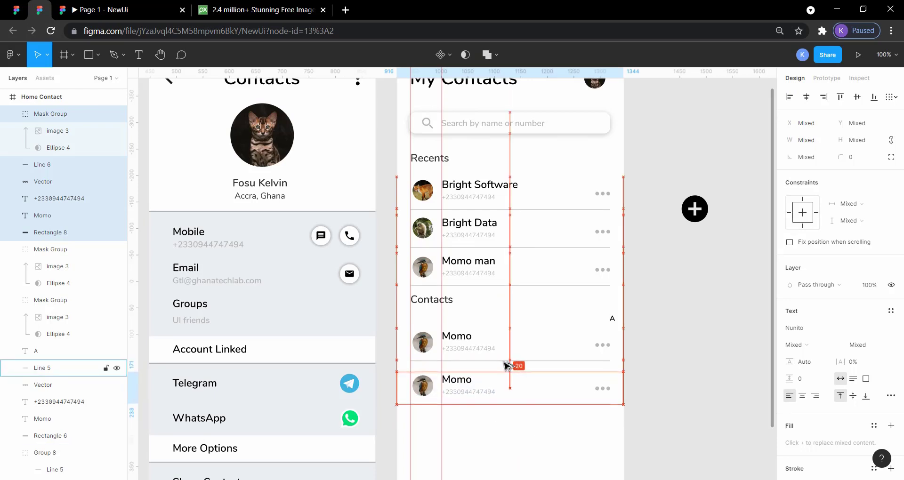
key(Up)
key(Up)
key(Up)
key(Up)
key(Up)
key(Up)
key(Up)
key(Up)
key(Up)
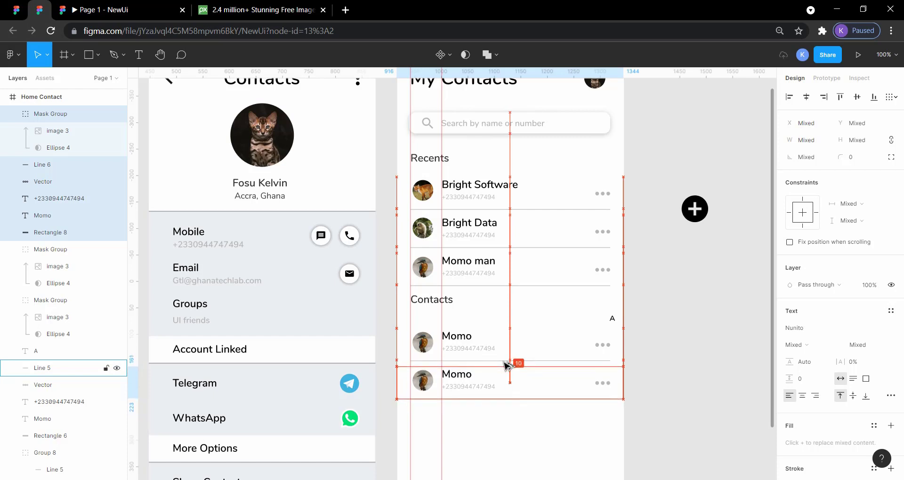
click(692, 405)
Compare the lower part of the Contacts list with the reference design's A and B sections.
scroll(692, 405, down, 3)
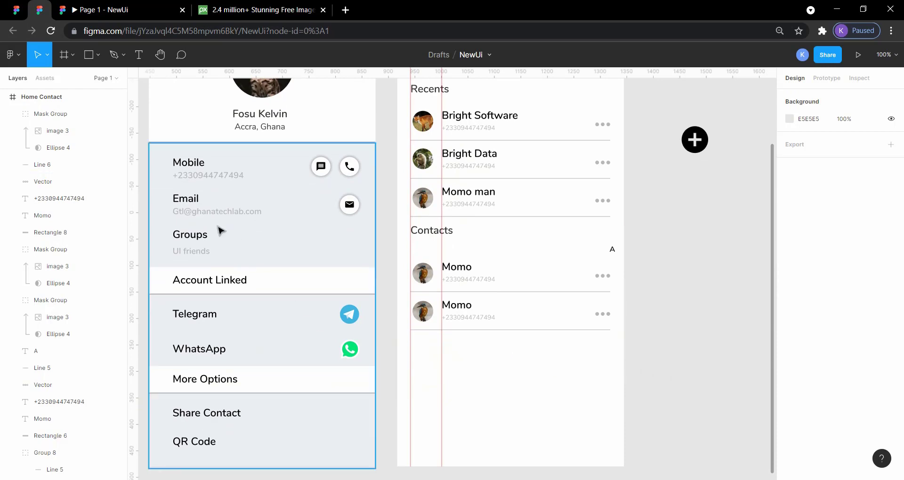
key(ctrl+shift+Tab)
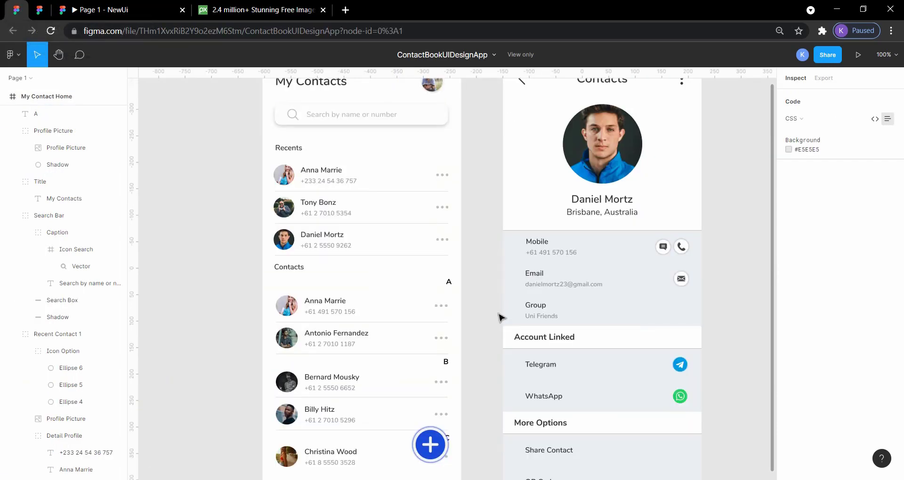
scroll(485, 315, down, 3)
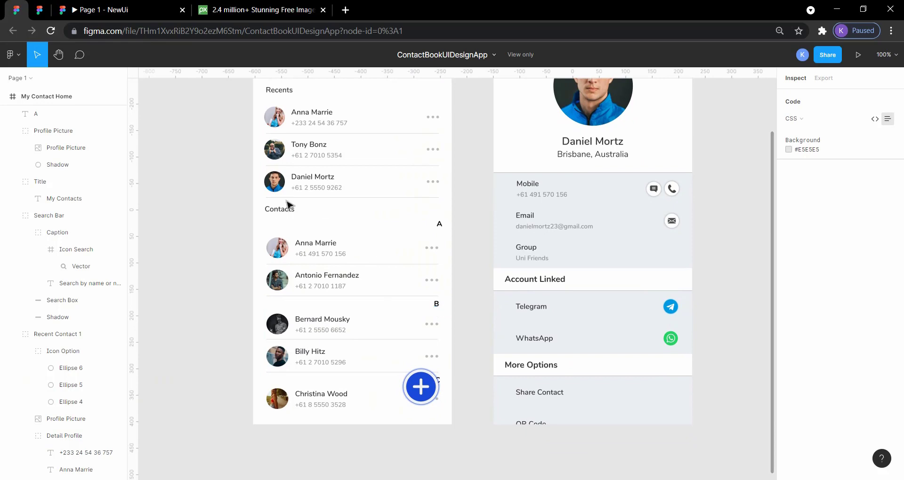
key(ctrl+Tab)
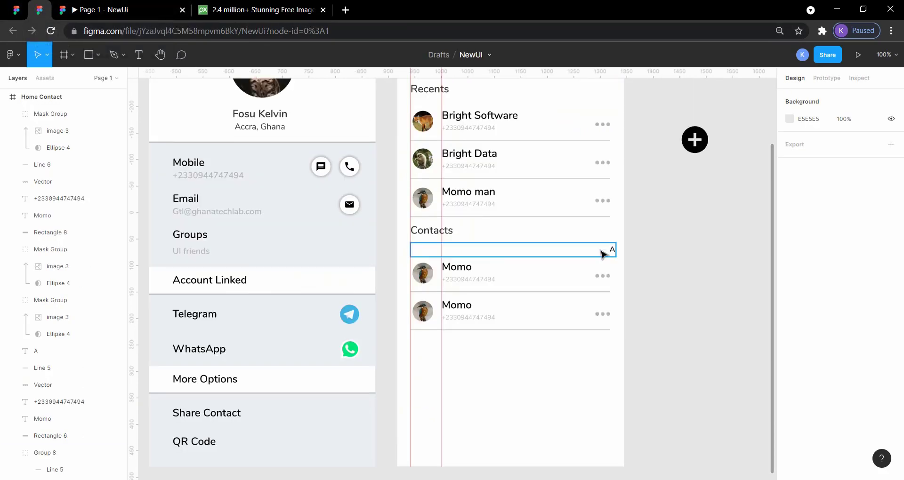
Group the letter A under the Contacts heading with its white background rectangle.
click(603, 254)
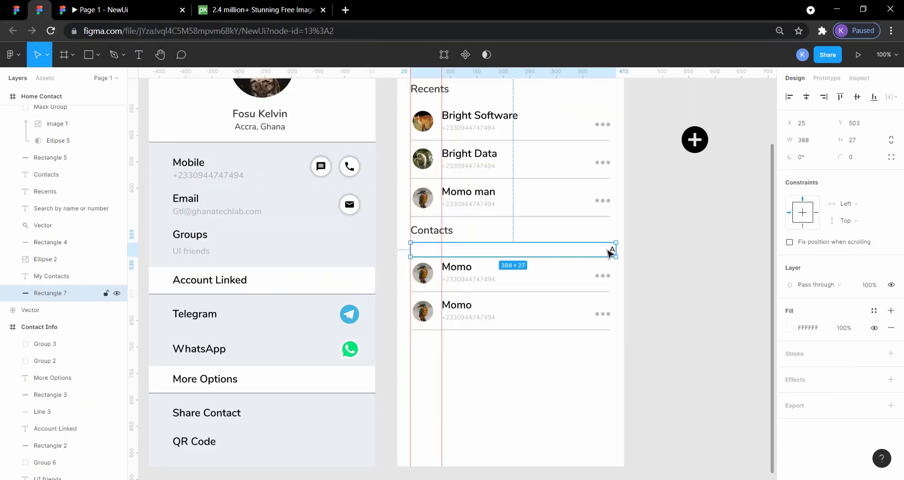
click(646, 252)
drag(627, 253, 592, 251)
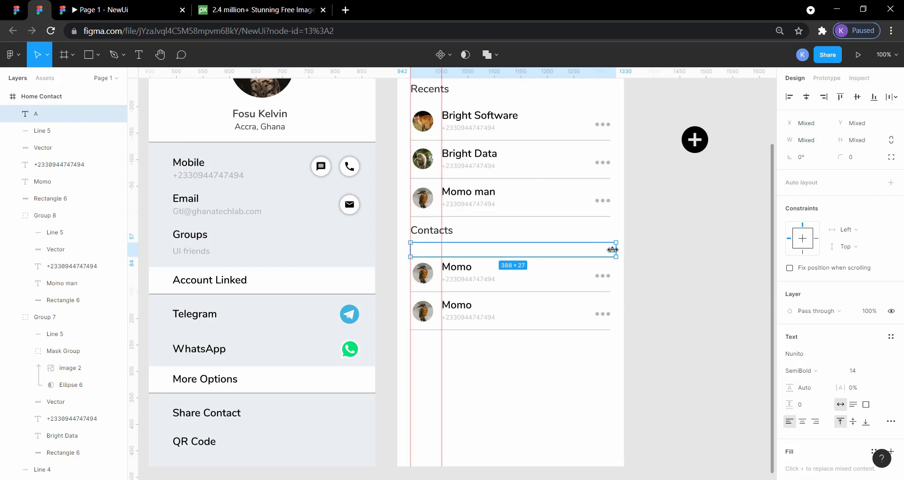
key(ctrl+g)
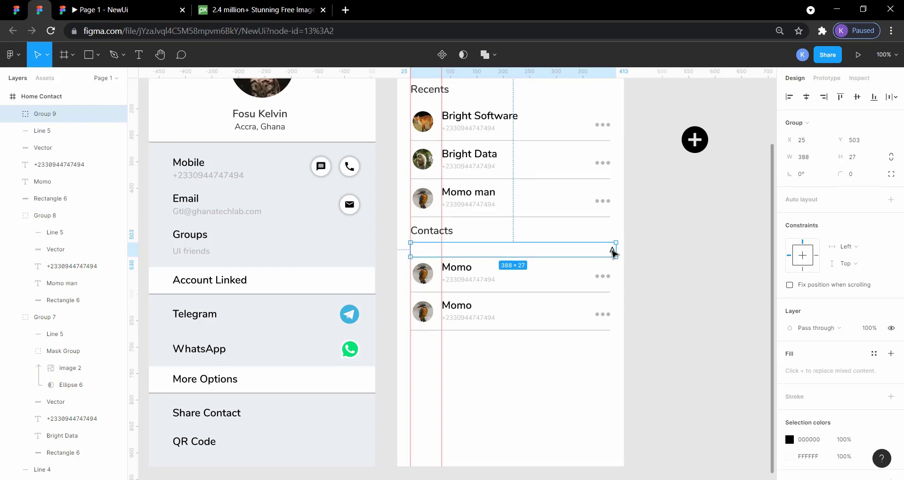
Duplicate the letter A divider group and move the copy straight down to Y 723, below the second contact row.
key(ctrl+v)
key(shift+Down)
key(shift+Down)
key(shift+Down)
key(shift+Down)
key(shift+Down)
key(shift+Down)
key(shift+Down)
key(shift+Down)
key(shift+Down)
key(shift+Down)
key(shift+Down)
key(shift+Down)
key(shift+Down)
key(shift+Down)
key(shift+Down)
key(shift+Down)
key(shift+Down)
key(shift+Down)
key(shift+Down)
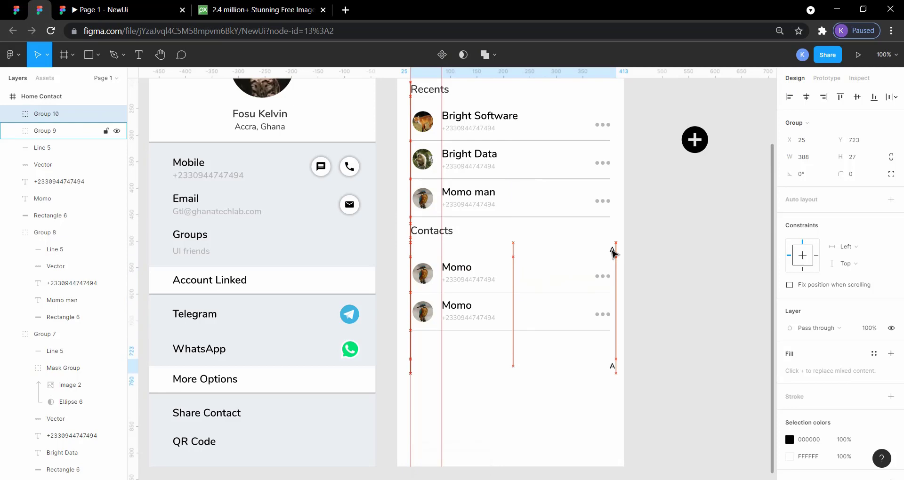
click(641, 369)
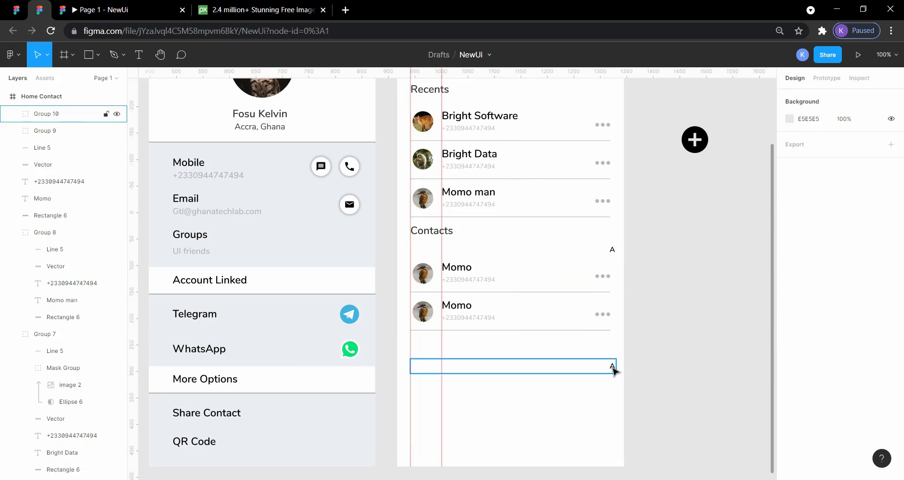
Change the letter in the copied divider group to B.
double_click(612, 368)
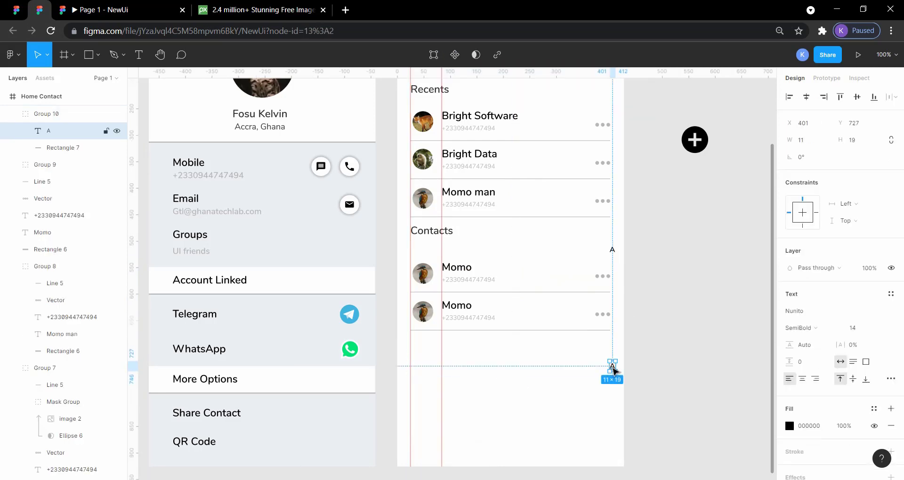
key(Escape)
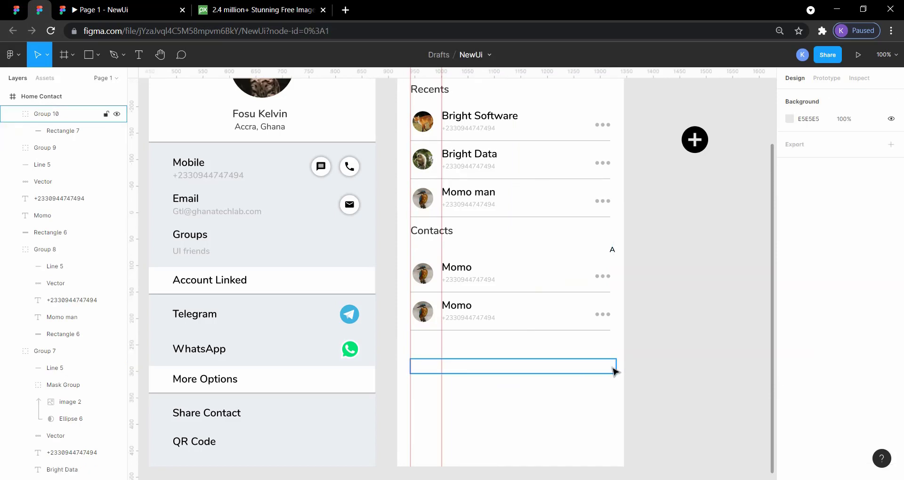
double_click(612, 369)
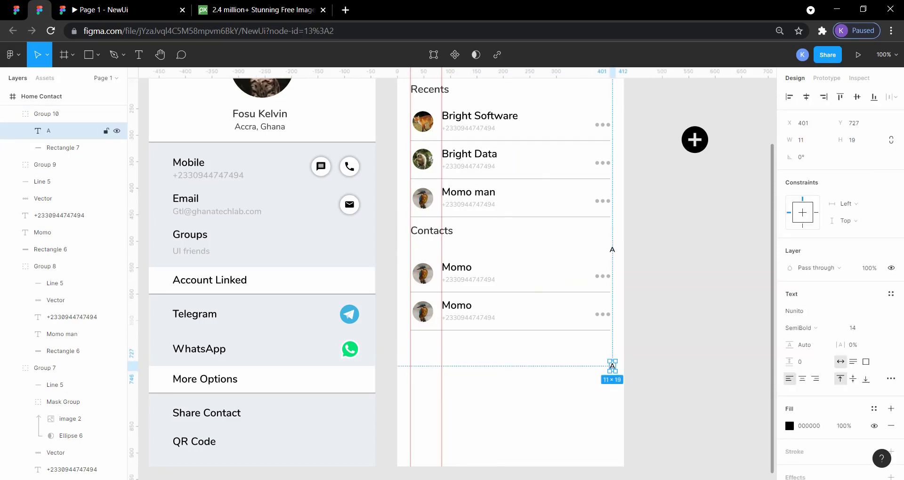
double_click(612, 367)
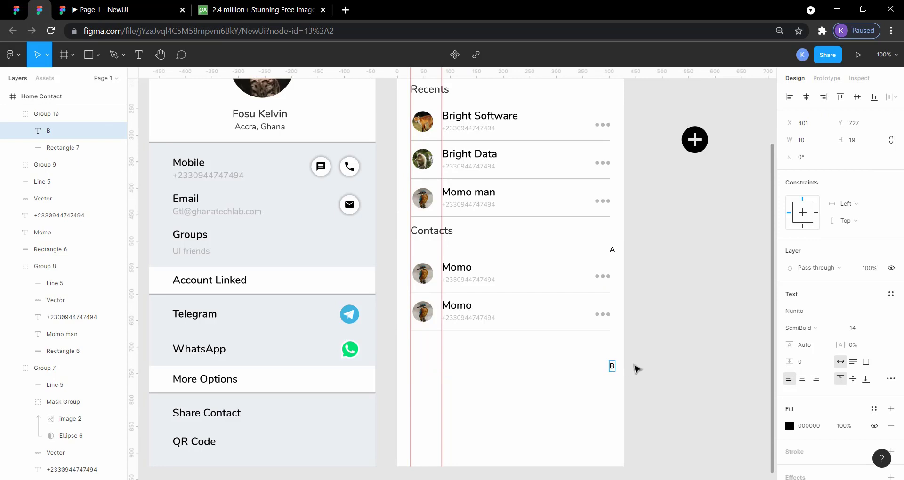
key(Escape)
click(633, 366)
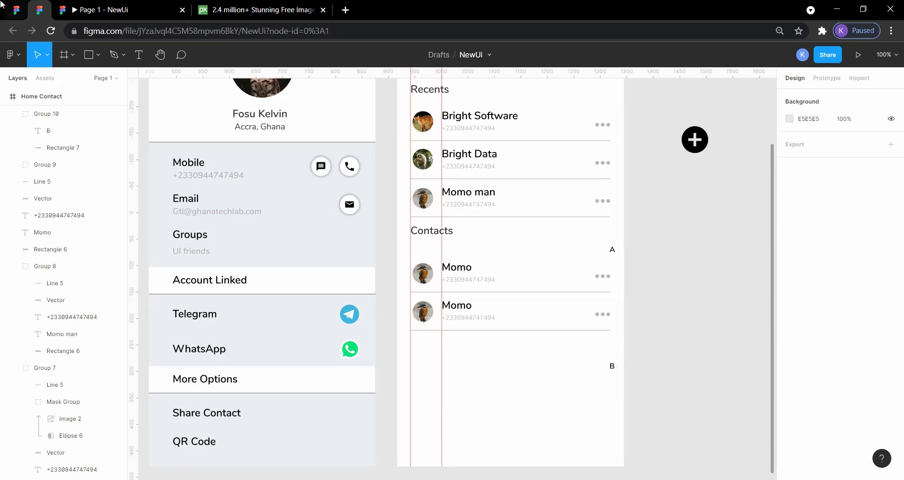
Check the B divider's spacing in the reference design and move the B group up to Y 671, just under the second contact row's line.
click(15, 10)
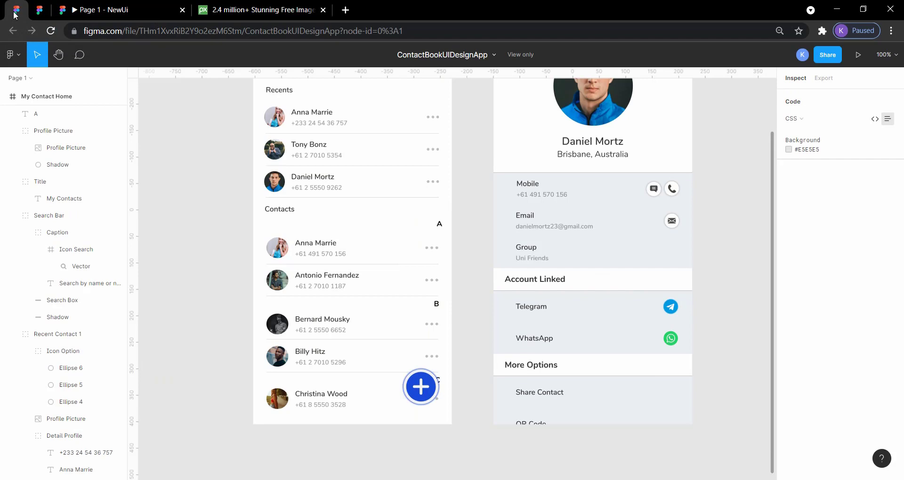
click(425, 309)
click(430, 302)
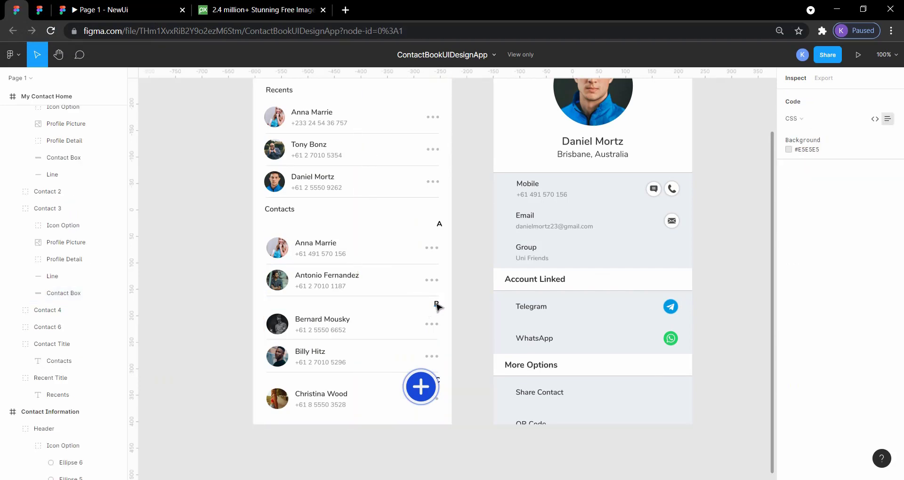
click(436, 306)
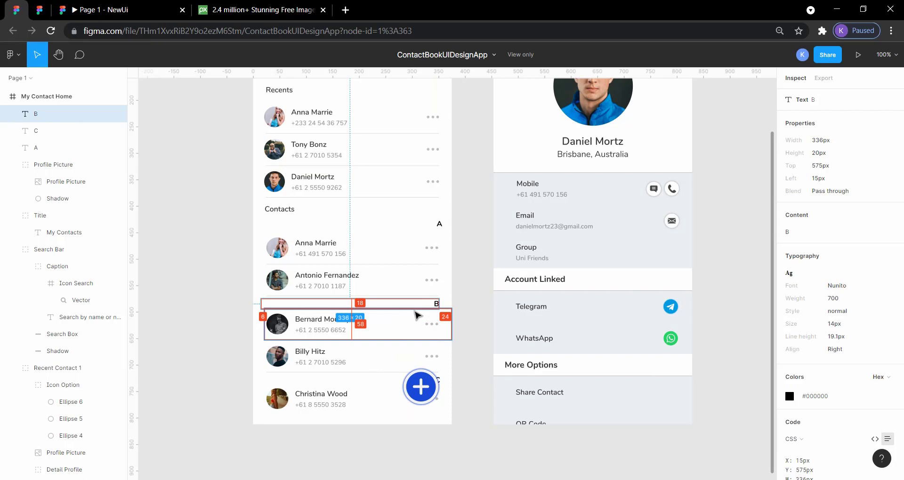
click(39, 9)
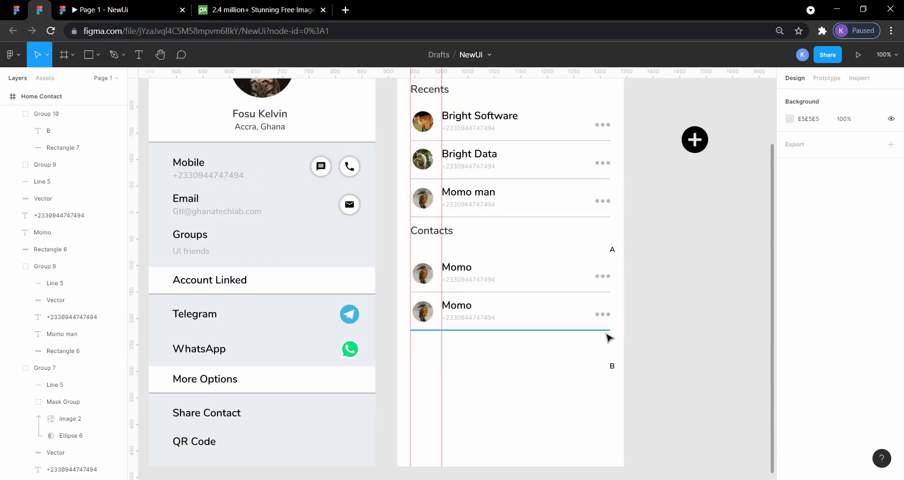
click(614, 369)
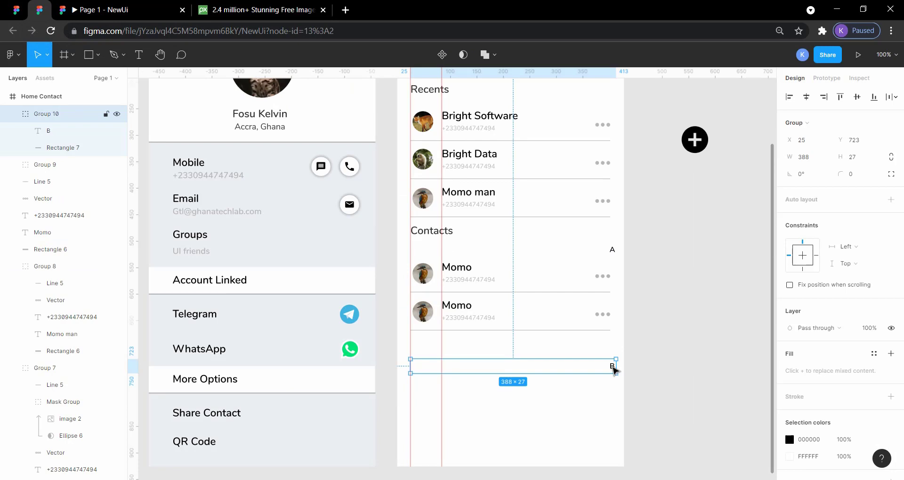
drag(613, 370, 614, 367)
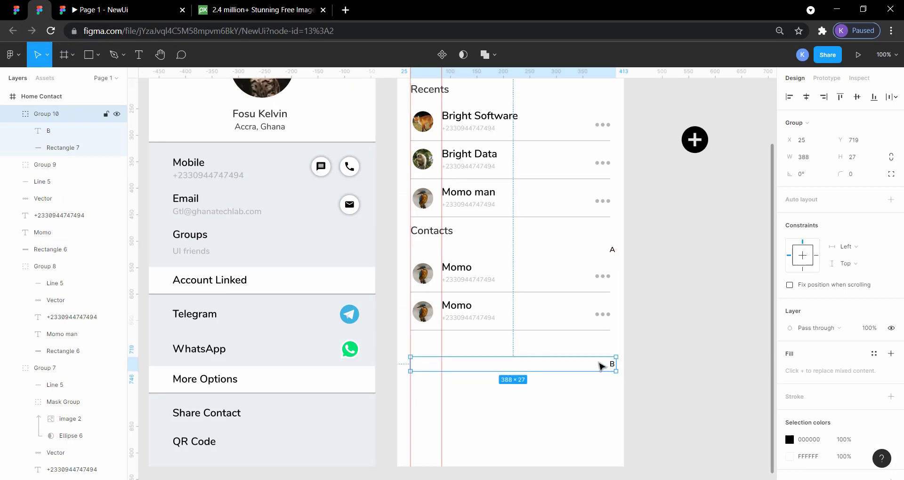
drag(601, 367, 601, 365)
key(Up)
key(Up)
key(Up)
key(Up)
key(Up)
key(Up)
key(Up)
key(Up)
key(Up)
key(Up)
key(Up)
key(Up)
key(Up)
key(Up)
key(Up)
key(Up)
key(Up)
key(Up)
key(Up)
key(Up)
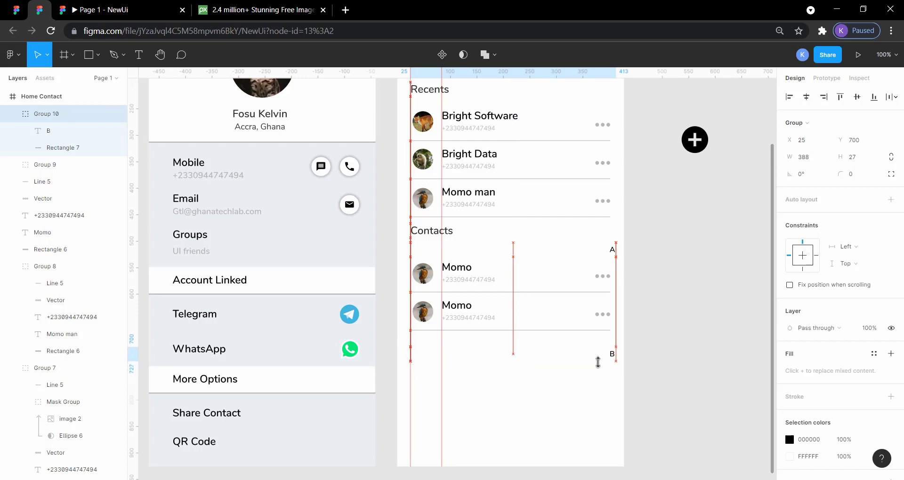
key(Up)
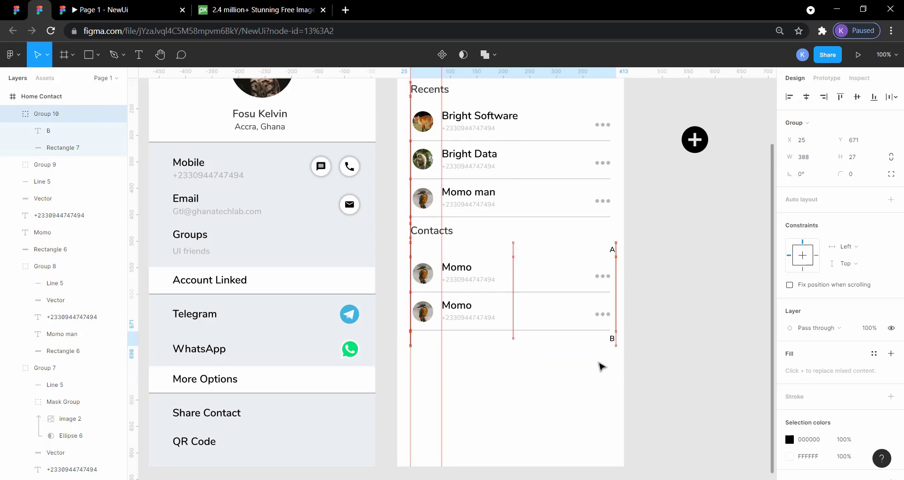
click(702, 377)
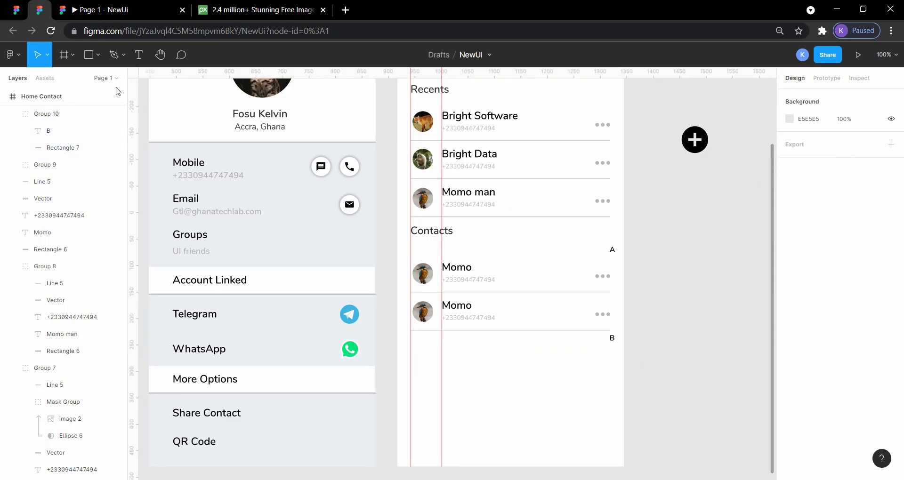
Compare the placement of the B divider in the Contacts list with the reference design.
click(17, 11)
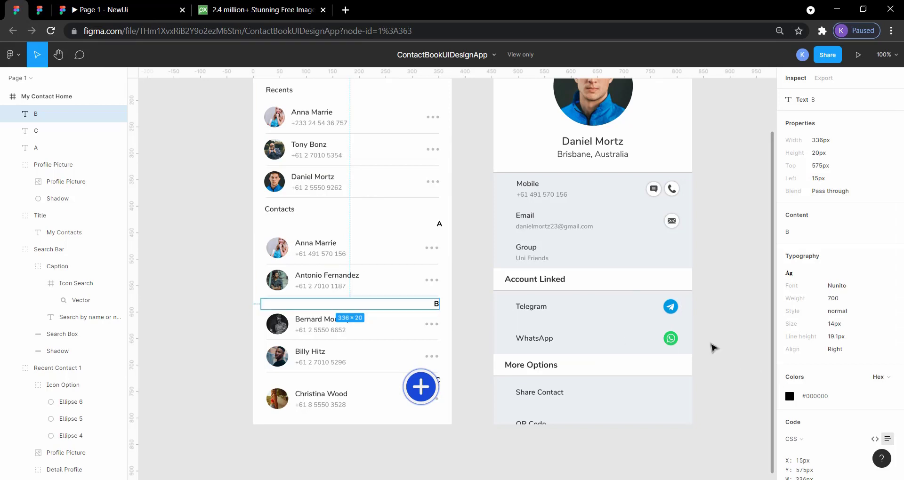
click(729, 345)
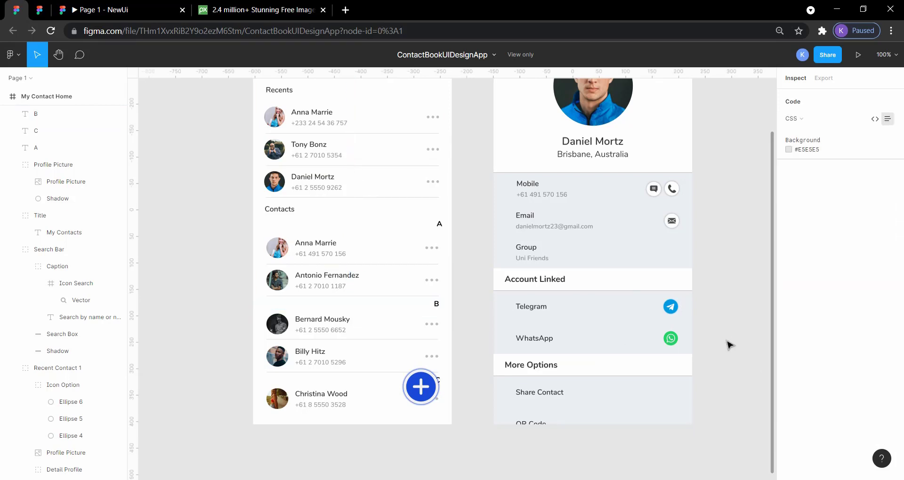
click(45, 14)
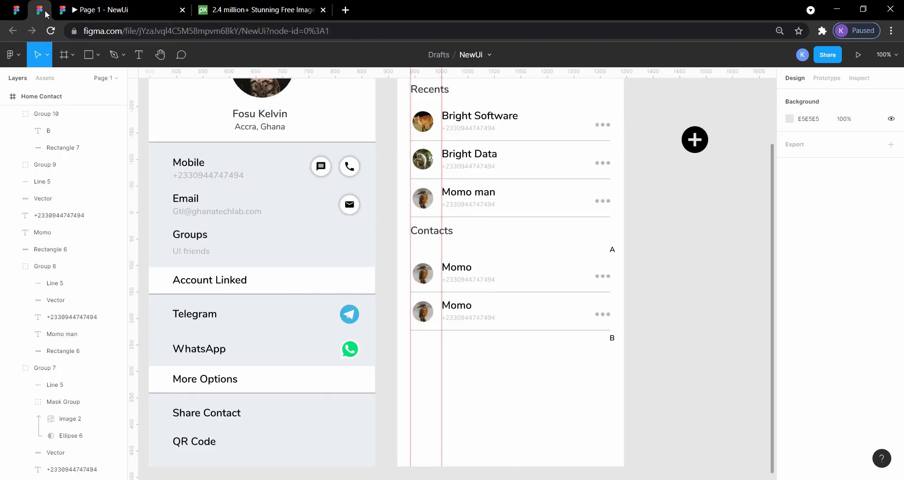
click(590, 339)
click(700, 356)
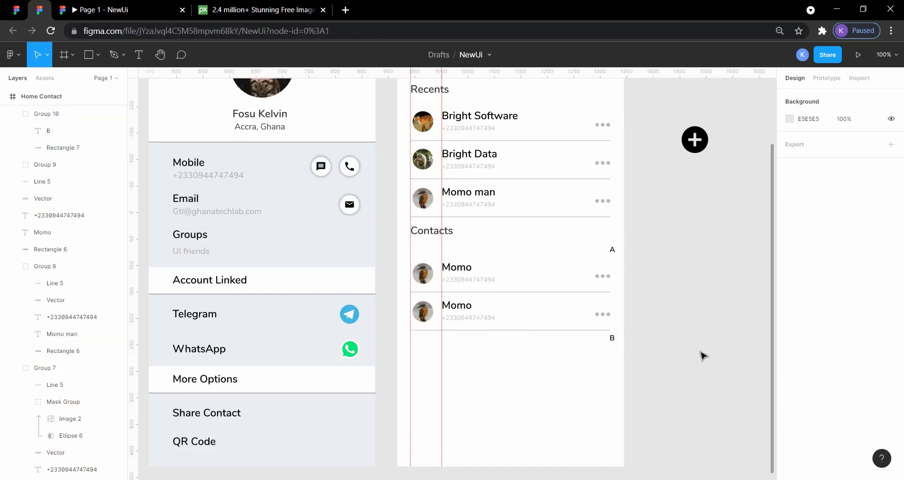
click(591, 315)
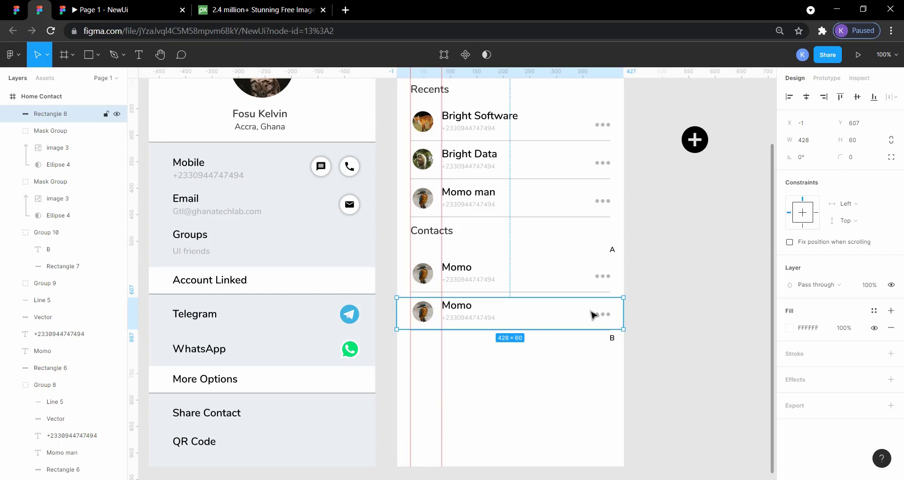
key(ctrl+v)
key(shift+Down)
key(shift+Down)
key(shift+Down)
key(shift+Down)
key(shift+Down)
key(shift+Down)
key(shift+Down)
key(shift+Down)
key(shift+Down)
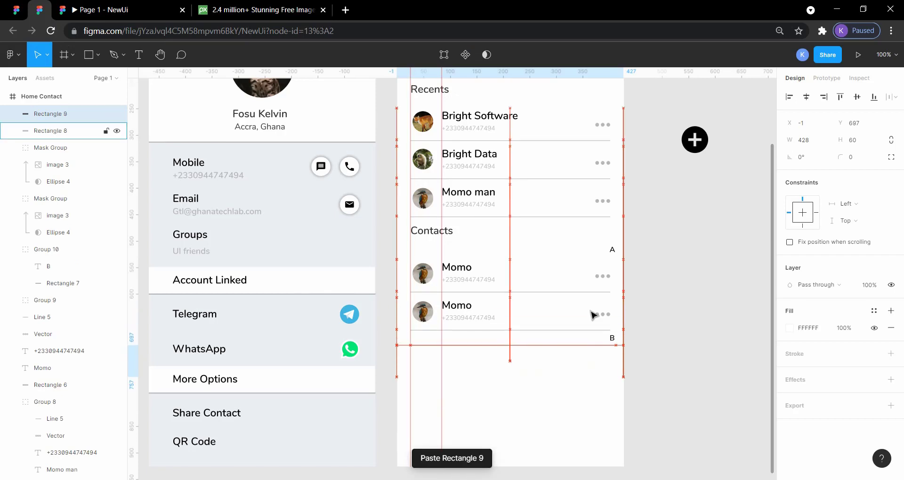
key(shift+Down)
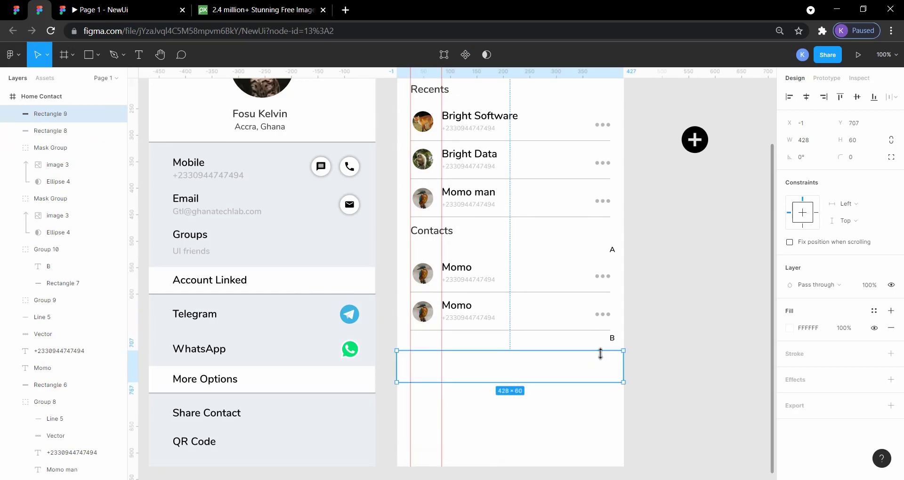
drag(599, 361, 708, 389)
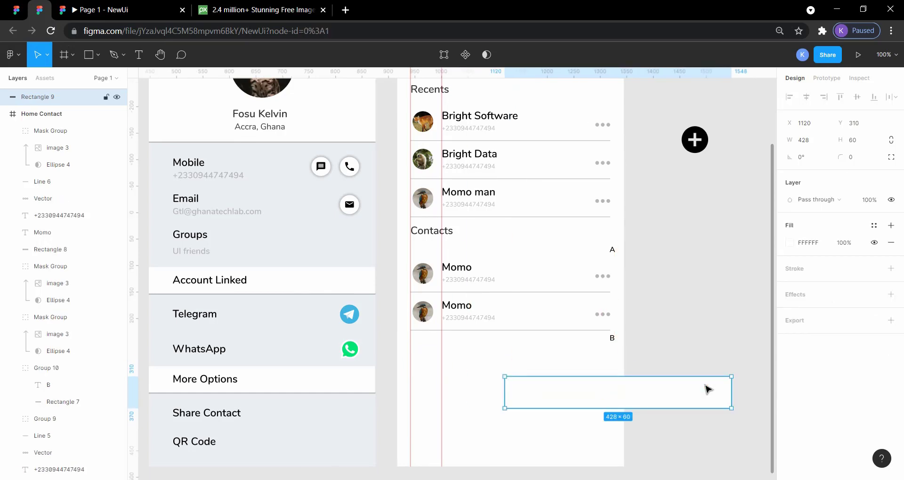
key(Delete)
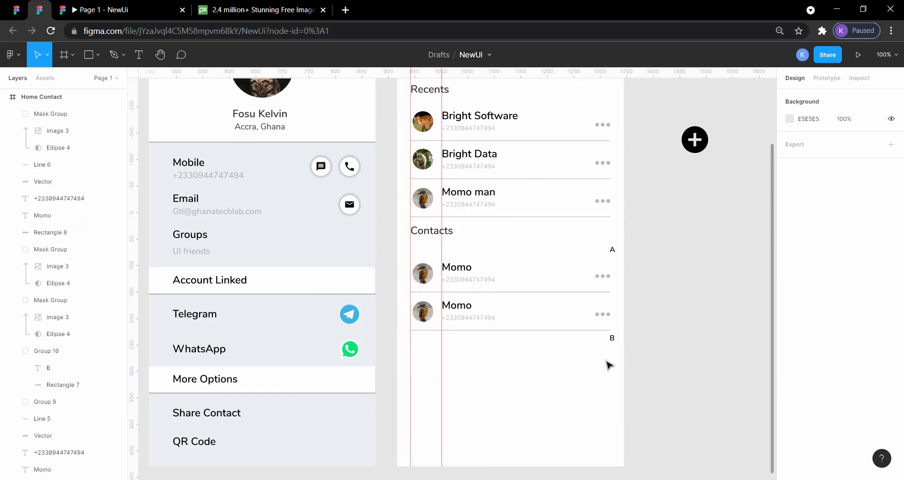
Move the white background rectangle out of the second contact row under A and delete it.
click(536, 315)
double_click(536, 315)
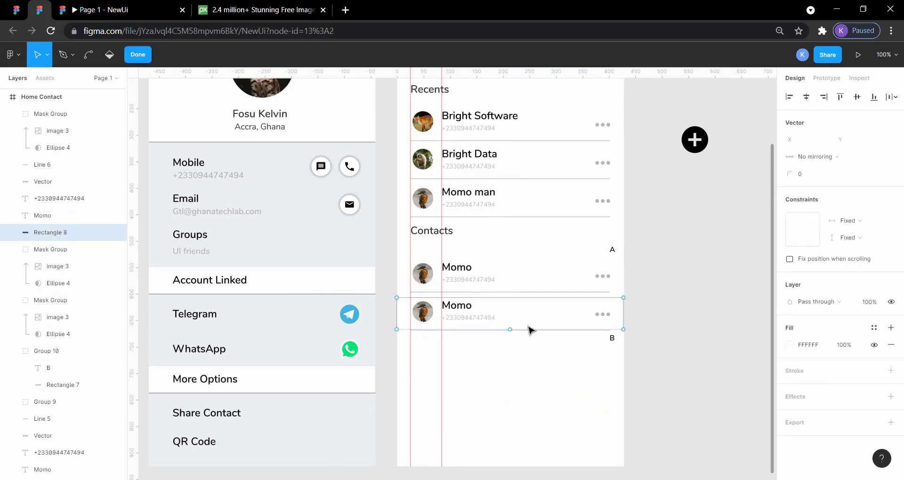
drag(518, 313, 542, 360)
key(Escape)
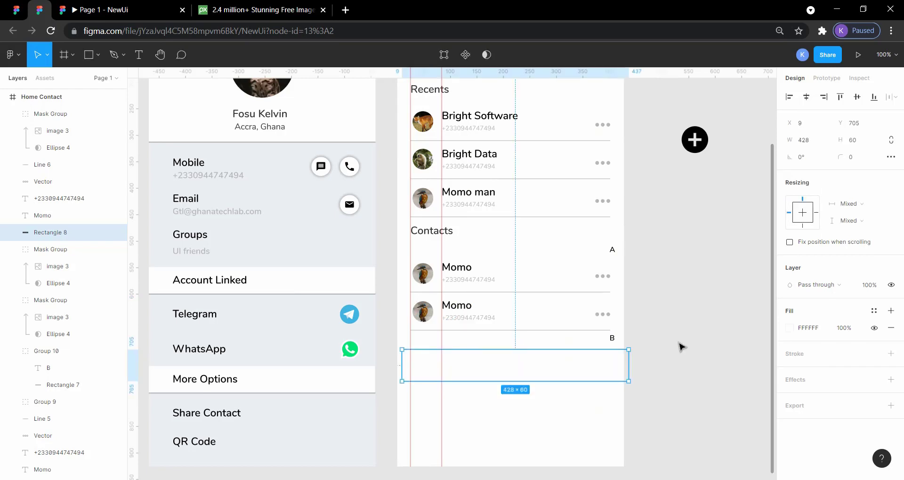
key(Delete)
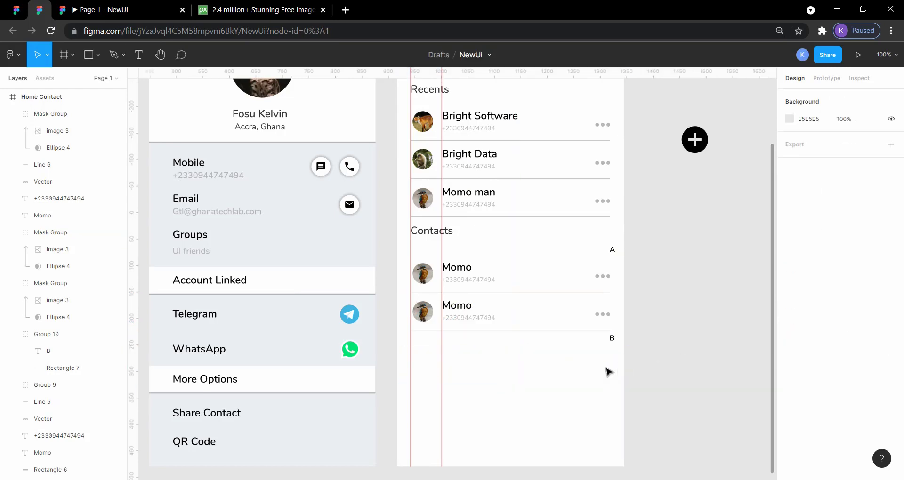
Duplicate the second contact row under A, without its line, and place the copy below the B divider.
click(489, 322)
click(508, 314)
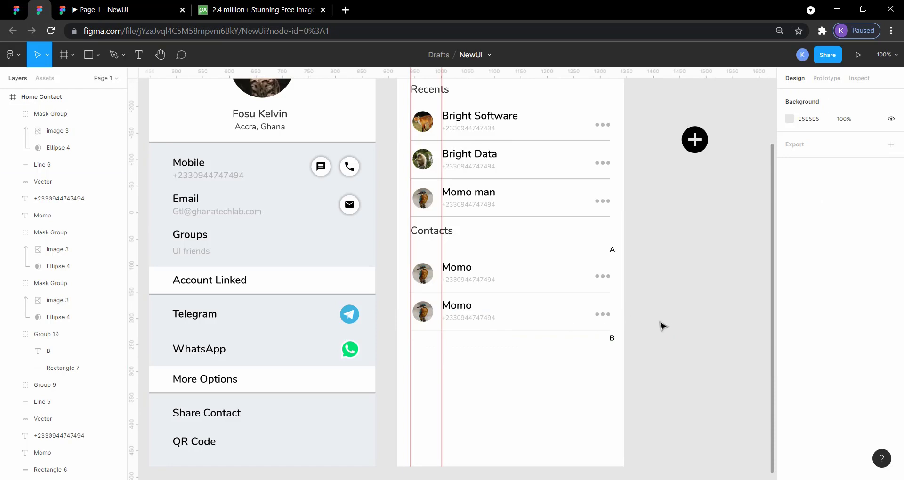
drag(664, 323, 402, 314)
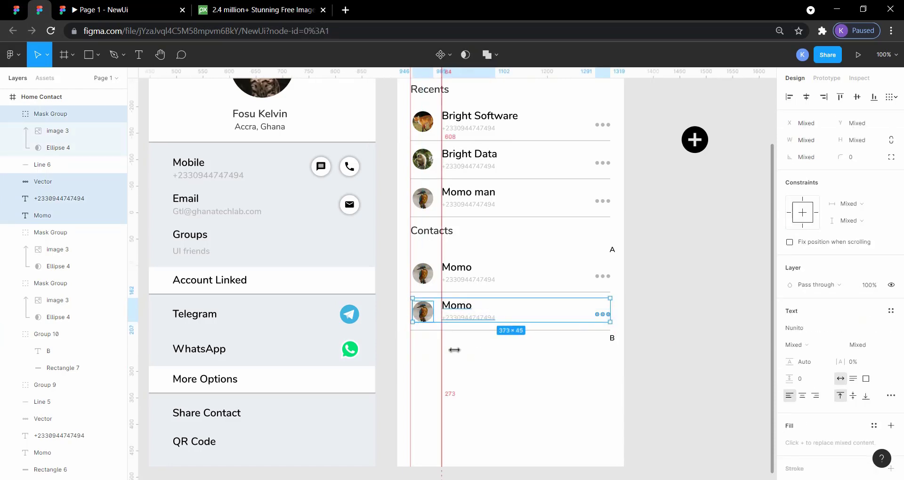
click(403, 302)
drag(401, 298, 628, 329)
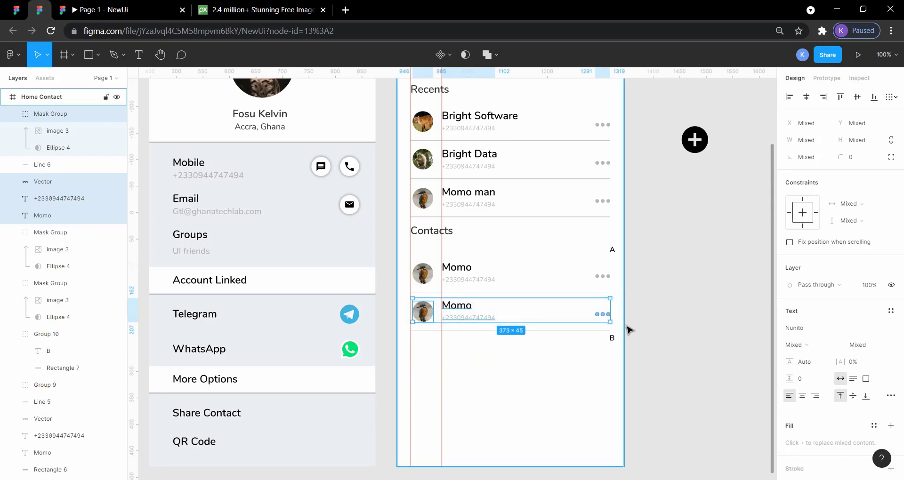
key(ctrl+v)
key(shift+Down)
key(shift+Down)
key(shift+Down)
key(shift+Down)
key(shift+Down)
key(shift+Down)
key(shift+Down)
key(shift+Down)
key(shift+Down)
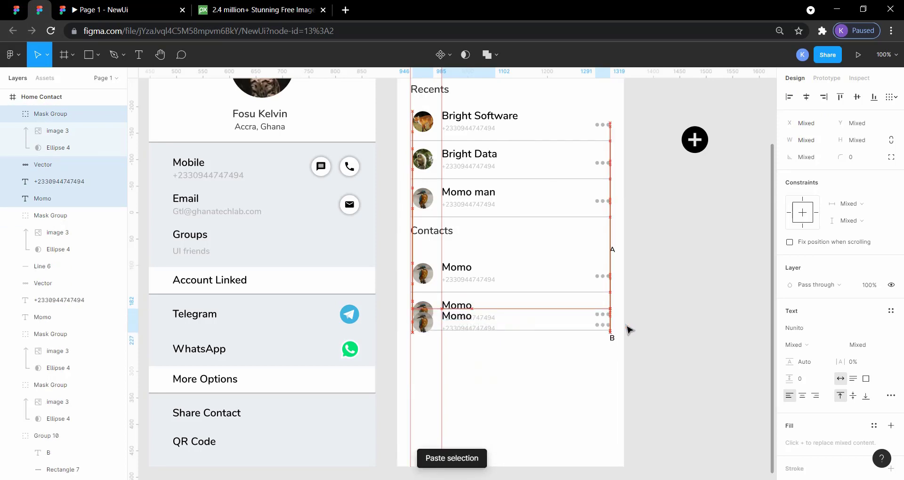
key(shift+Down)
key(shift+Down)
key(shift+Down)
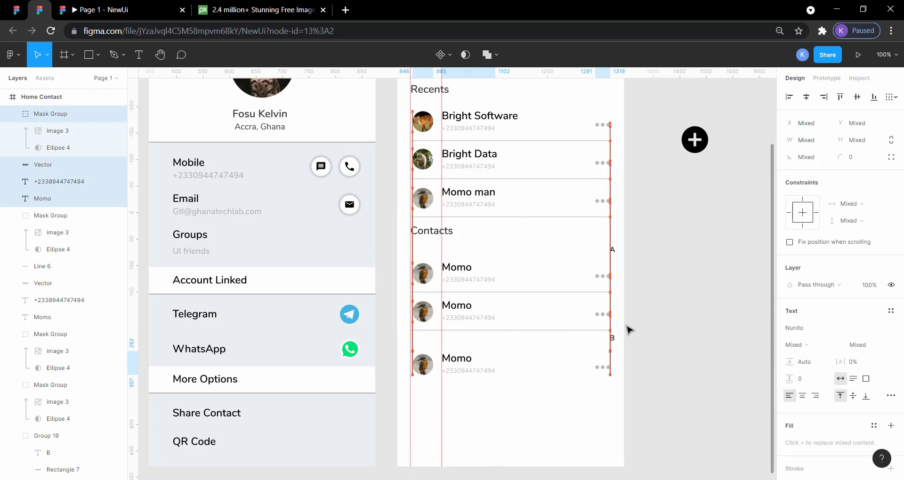
click(677, 360)
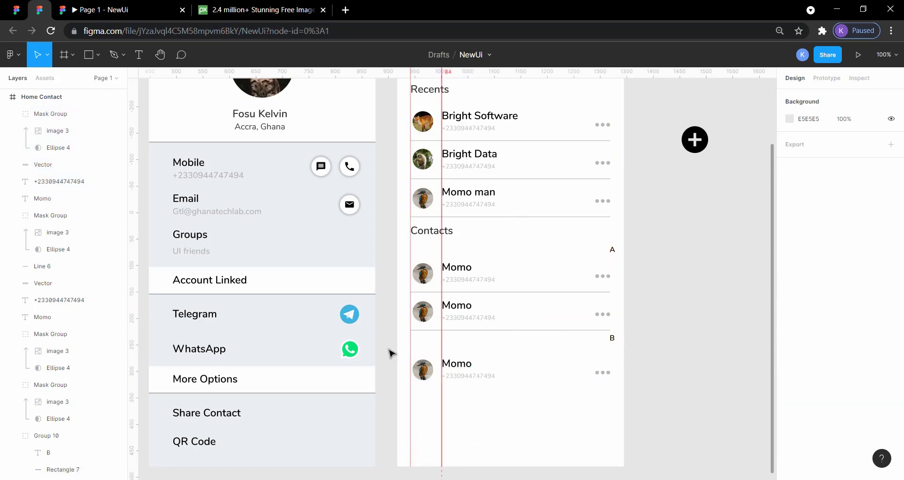
Check the first B contact row's placement in the reference design and move the copied row up closer to the B divider.
click(15, 10)
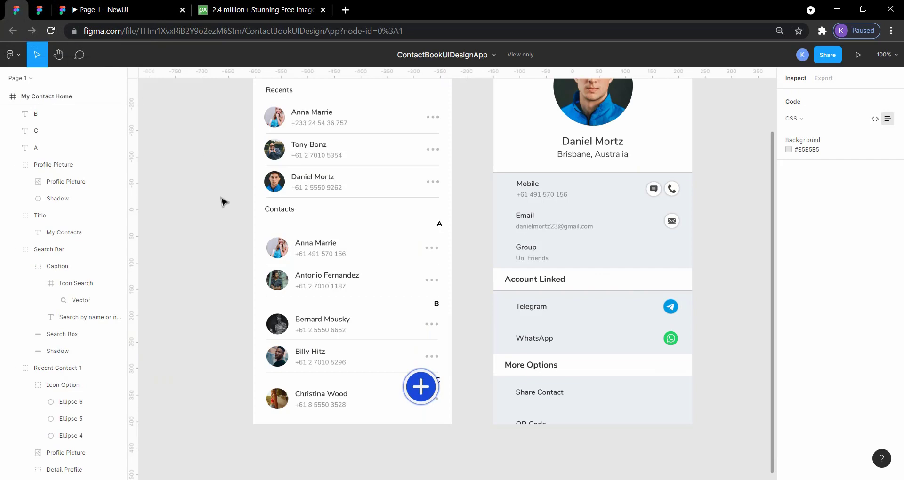
click(447, 318)
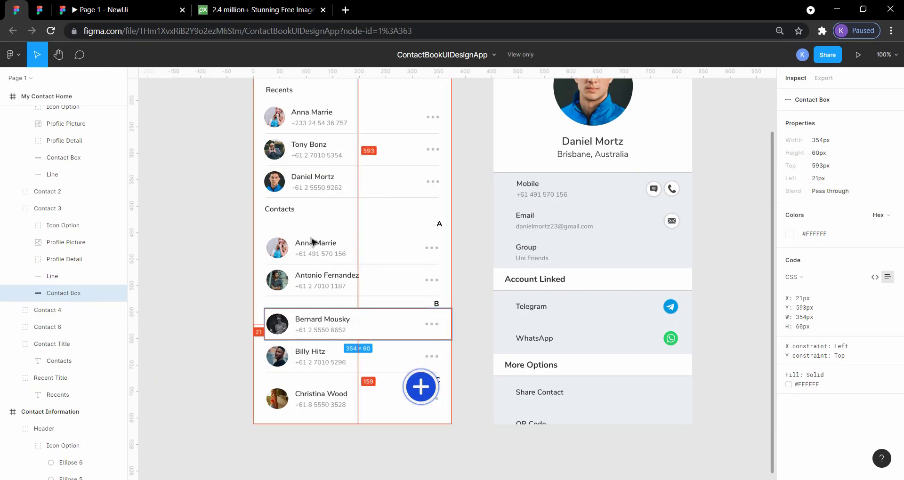
click(45, 9)
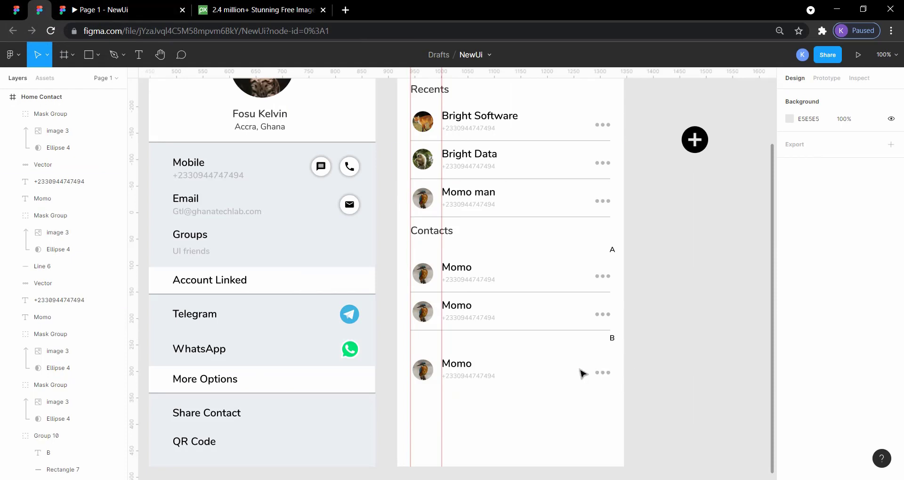
drag(647, 384, 400, 371)
key(Up)
key(Up)
key(Up)
key(Up)
key(Up)
key(Up)
key(Up)
key(Up)
key(Up)
key(Up)
key(Up)
key(Up)
key(Up)
key(Up)
key(Up)
key(Up)
key(Up)
key(Up)
key(Up)
key(Up)
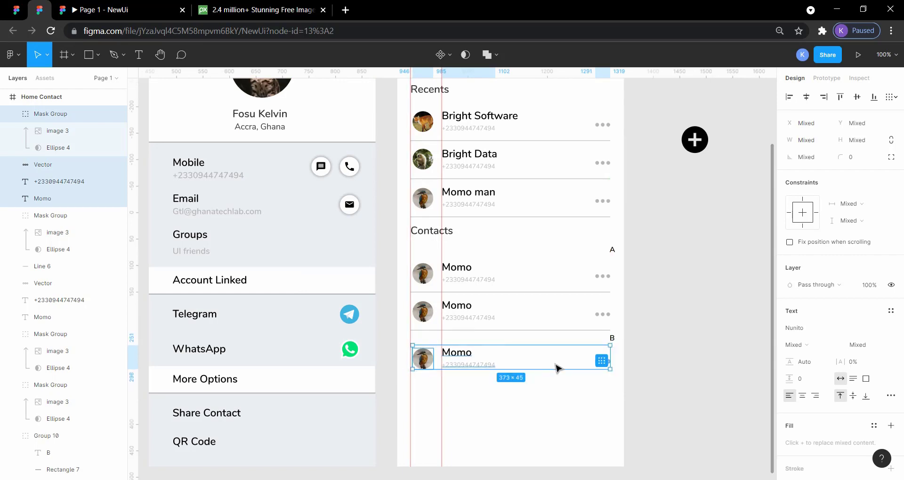
key(Up)
key(Up)
key(Up)
key(Up)
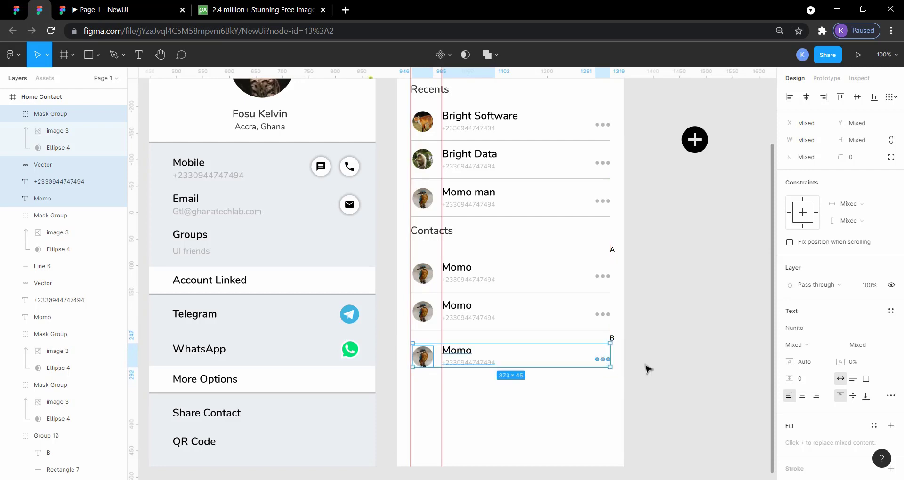
click(703, 362)
Duplicate the first contact row under B and place the copy below it as the second B row.
drag(606, 396, 411, 350)
key(ctrl+v)
key(shift+Down)
key(shift+Down)
key(shift+Down)
key(shift+Down)
key(shift+Down)
key(shift+Down)
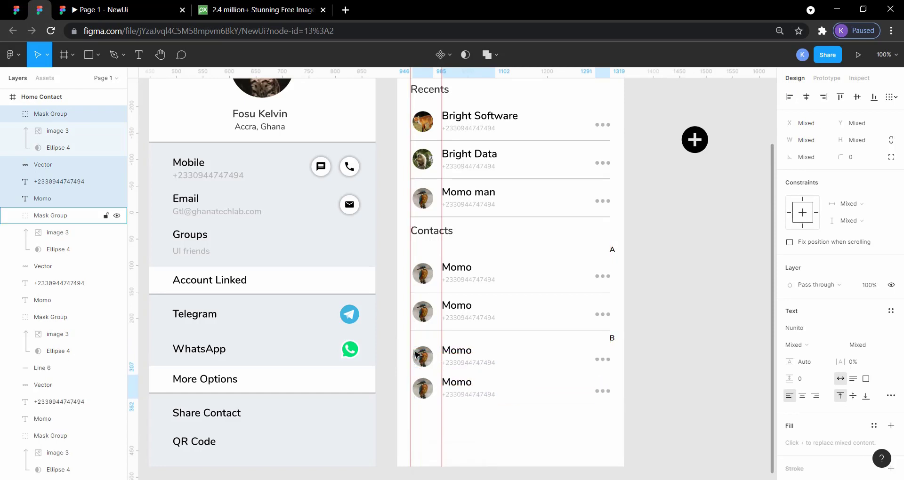
key(shift+Down)
click(669, 409)
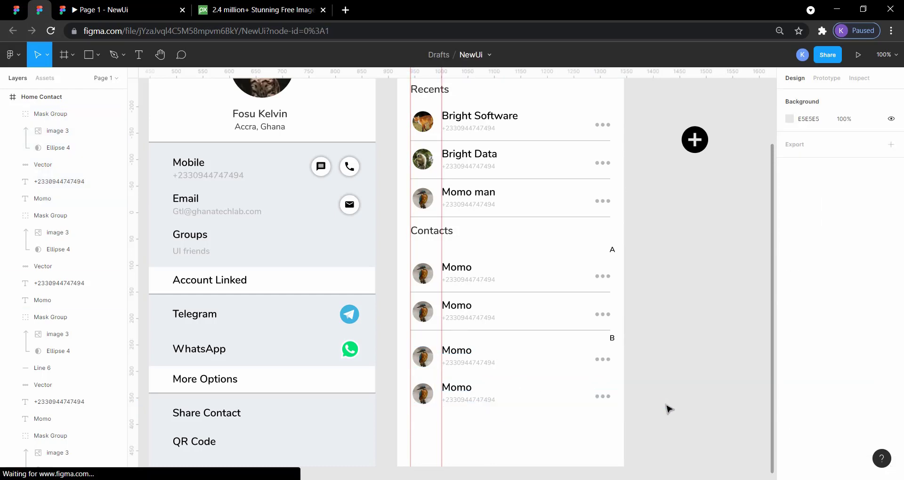
click(484, 370)
click(615, 368)
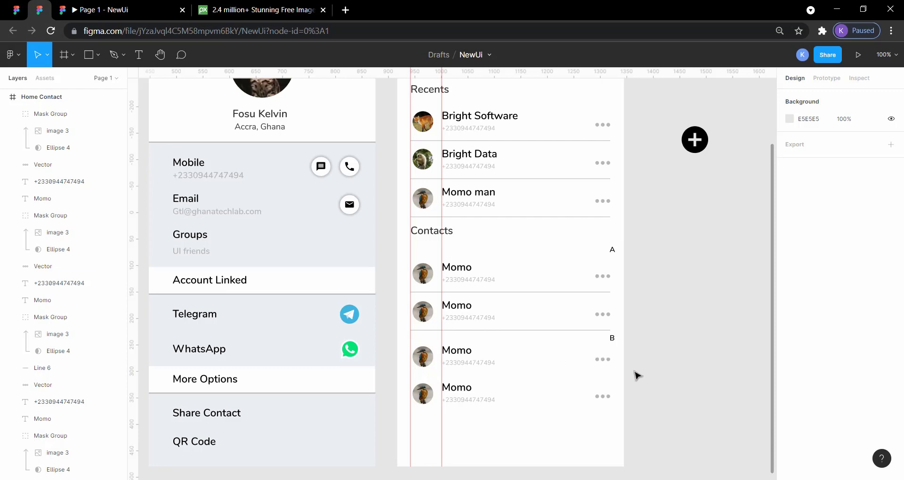
click(622, 279)
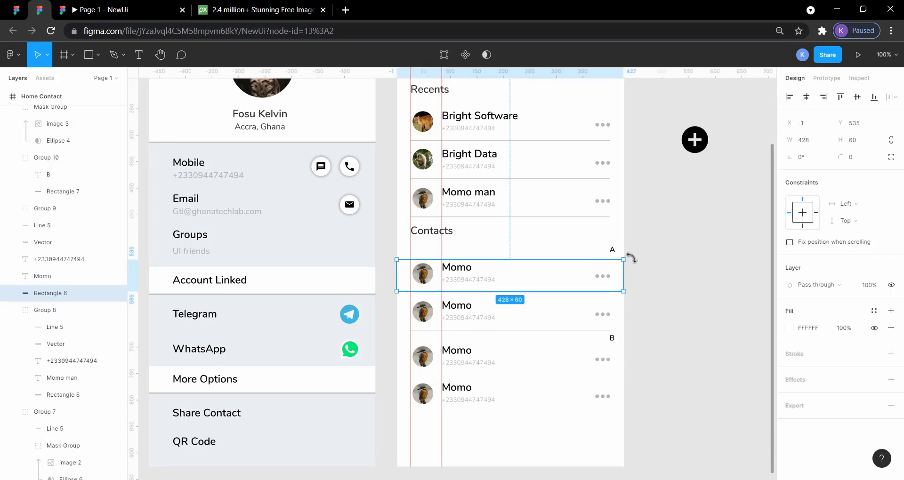
click(640, 371)
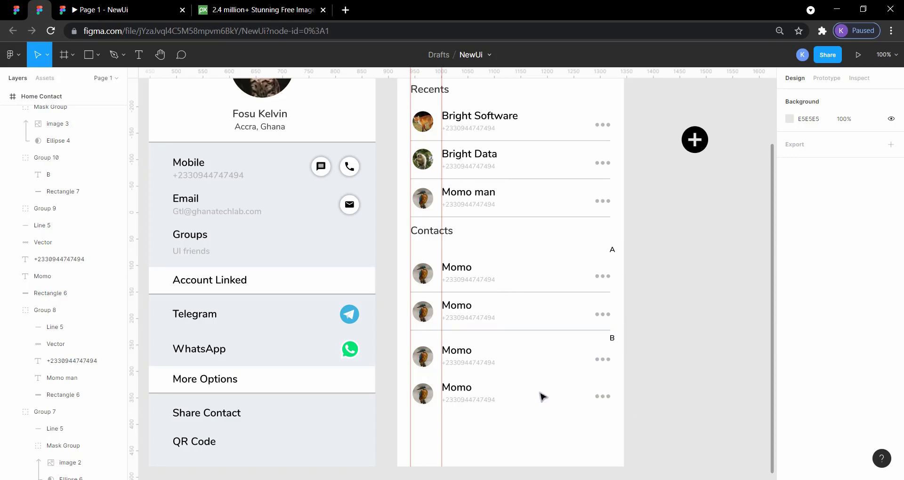
Duplicate the second B contact row as a third row below it and check the screen in the prototype preview.
click(492, 400)
scroll(570, 352, down, 1)
click(688, 361)
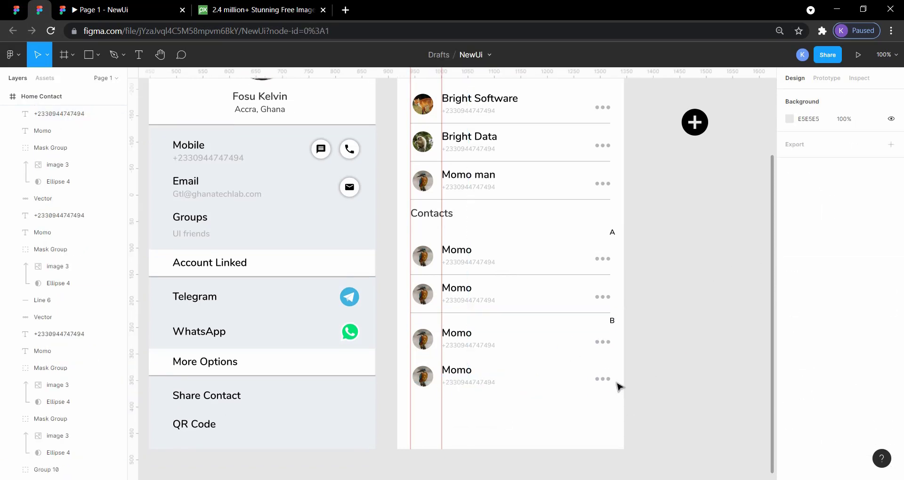
drag(660, 406, 421, 364)
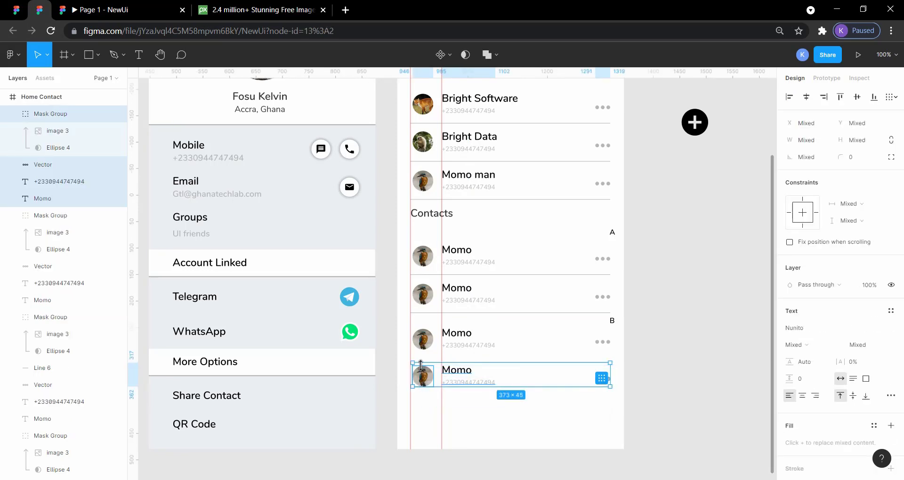
key(ctrl+v)
key(shift+Down)
key(shift+Down)
key(shift+Down)
key(shift+Down)
key(shift+Down)
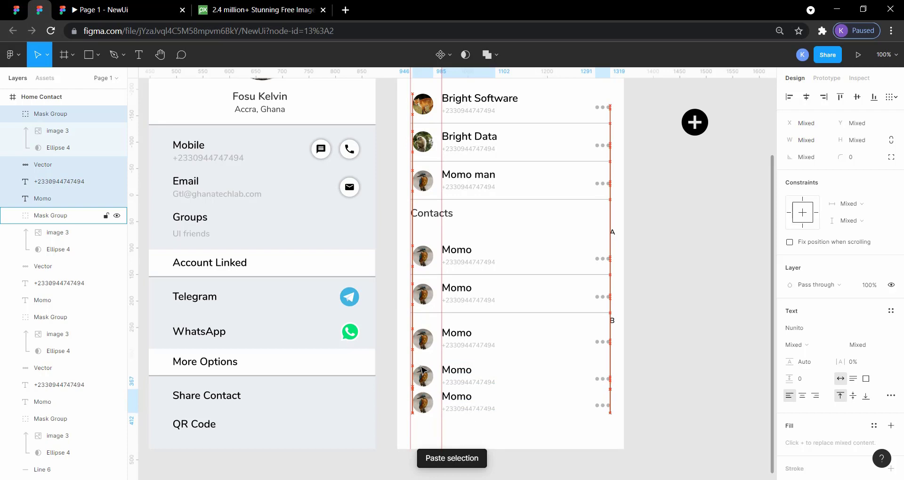
key(shift+Down)
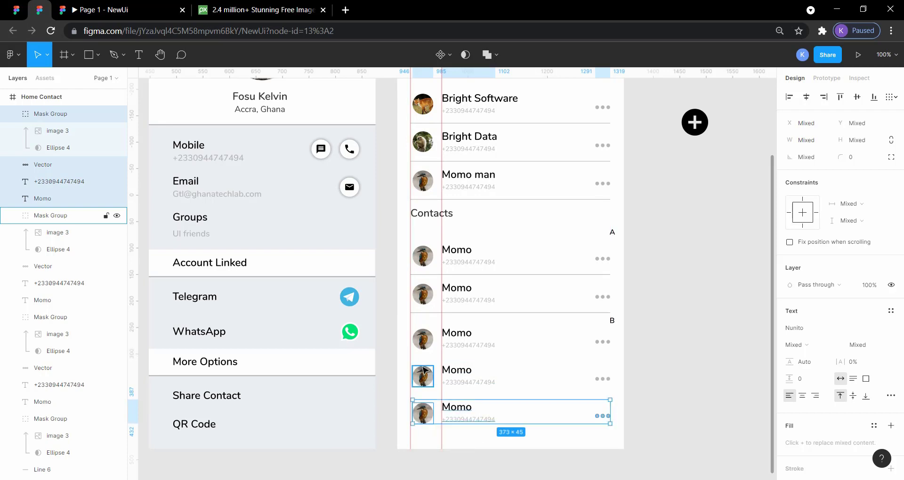
click(686, 411)
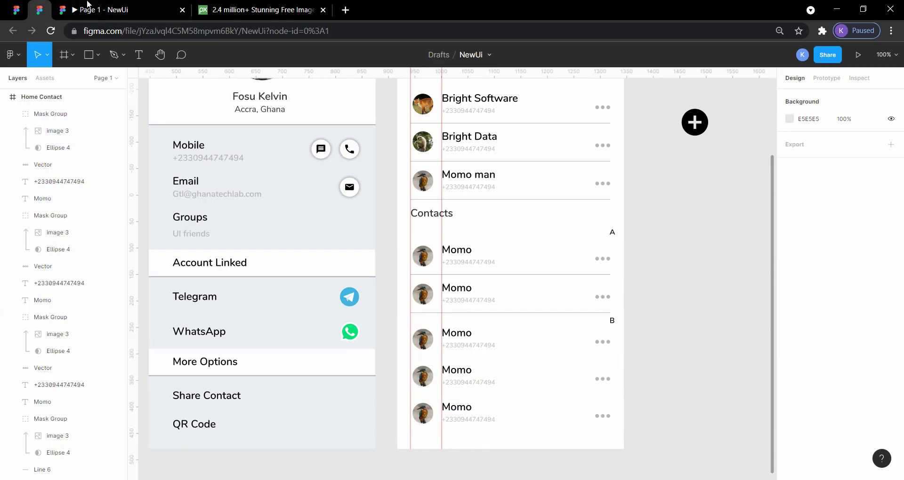
click(72, 7)
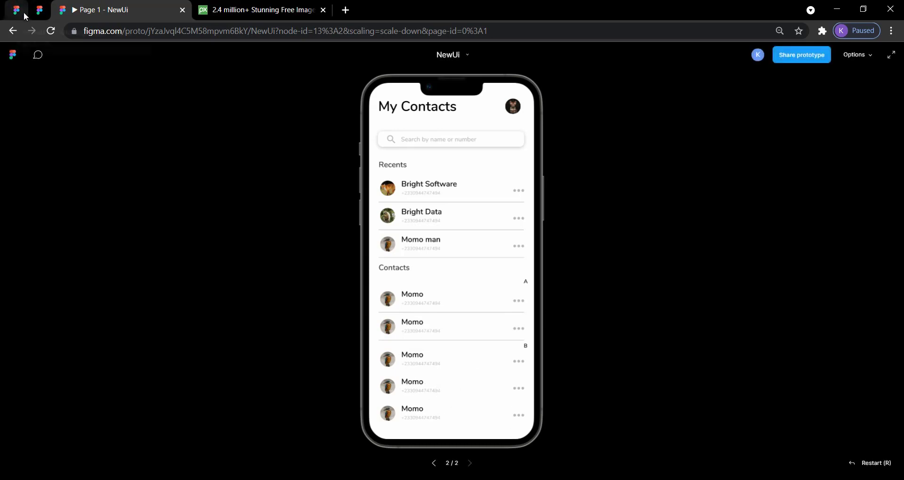
click(45, 15)
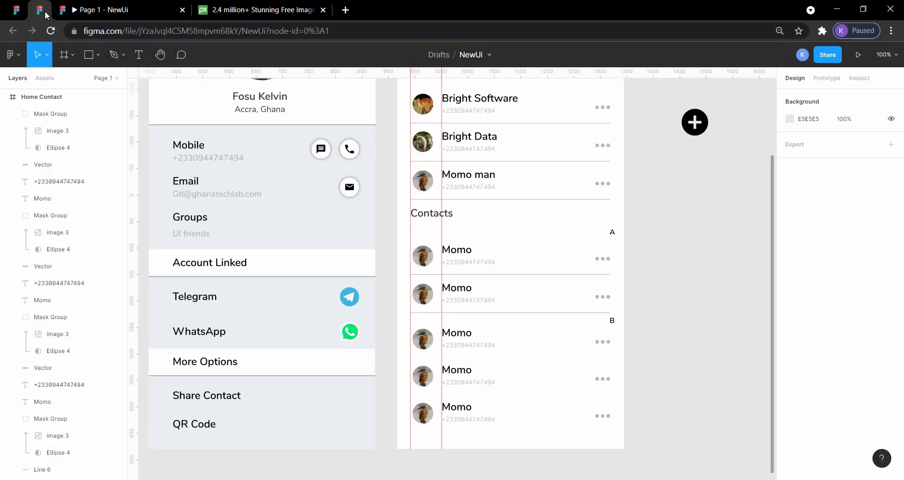
Duplicate the line above the B divider and place the copy at Y 752, between the first and second B rows.
click(538, 316)
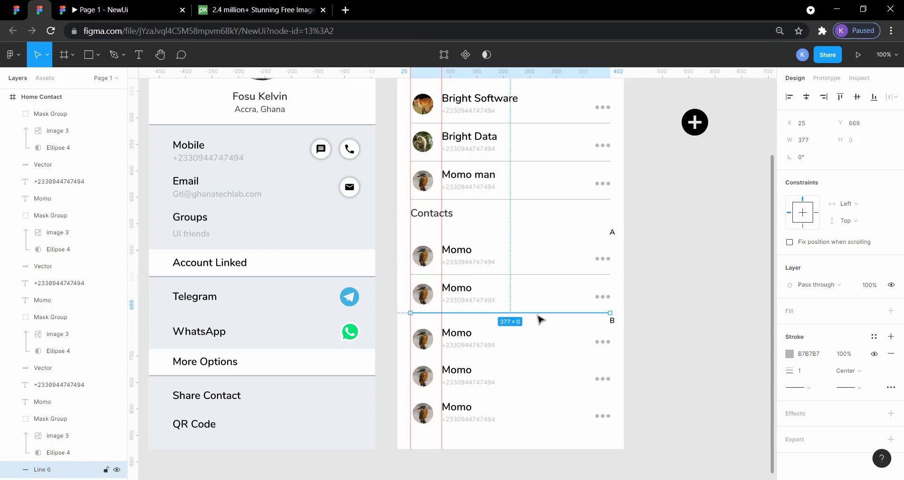
key(ctrl+v)
key(shift+Down)
key(shift+Down)
key(shift+Down)
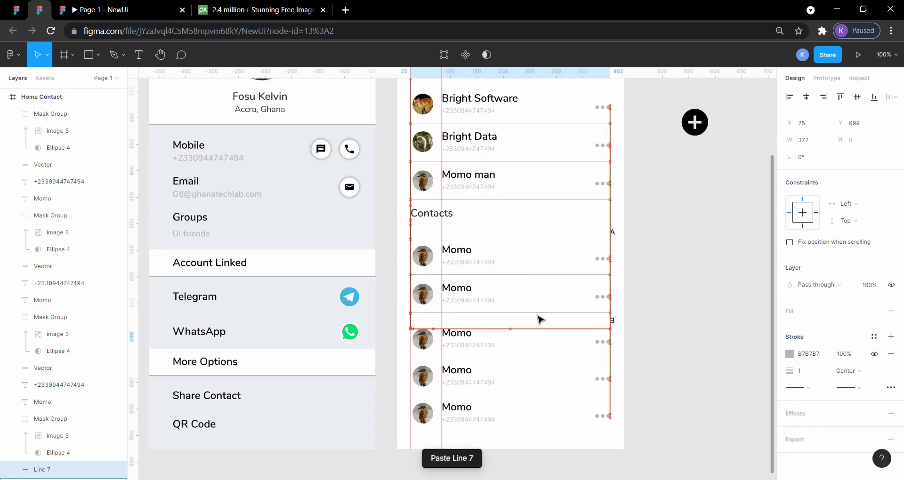
key(shift+Down)
key(shift+Down)
key(shift+Down)
key(shift+Down)
key(shift+Down)
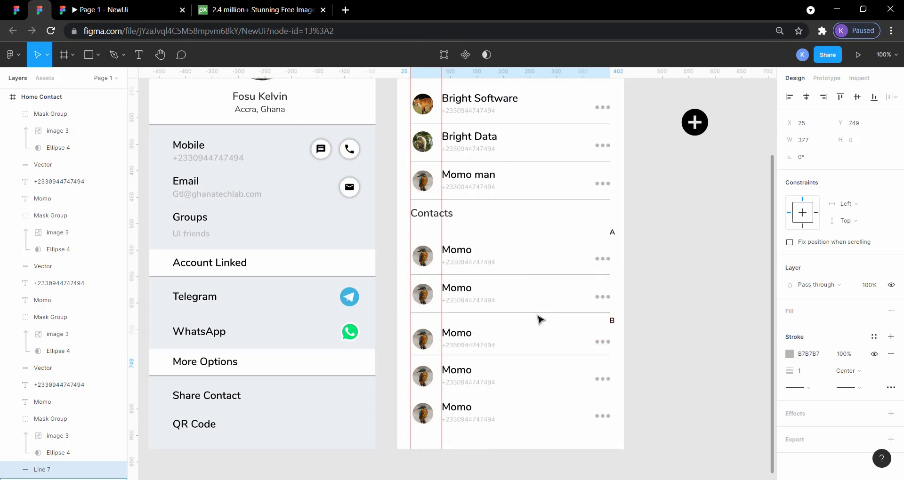
key(shift+Down)
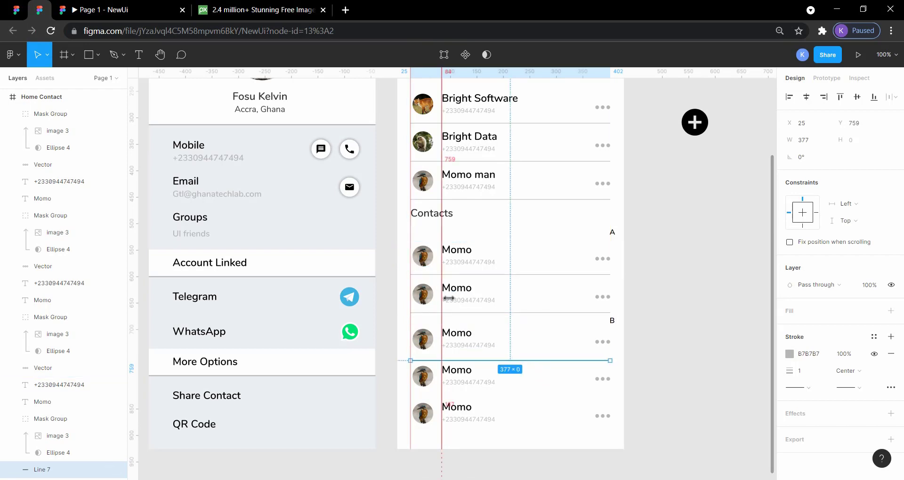
key(Up)
key(Up)
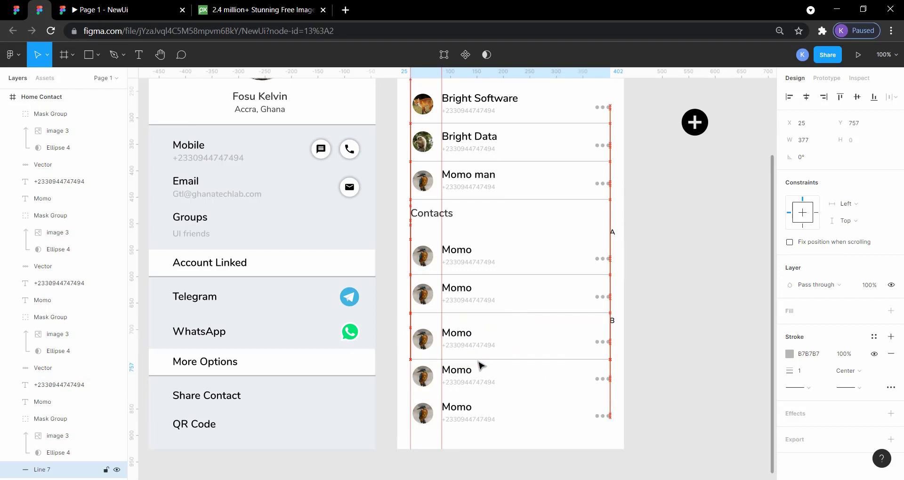
key(Up)
key(Up)
key(Up)
key(Up)
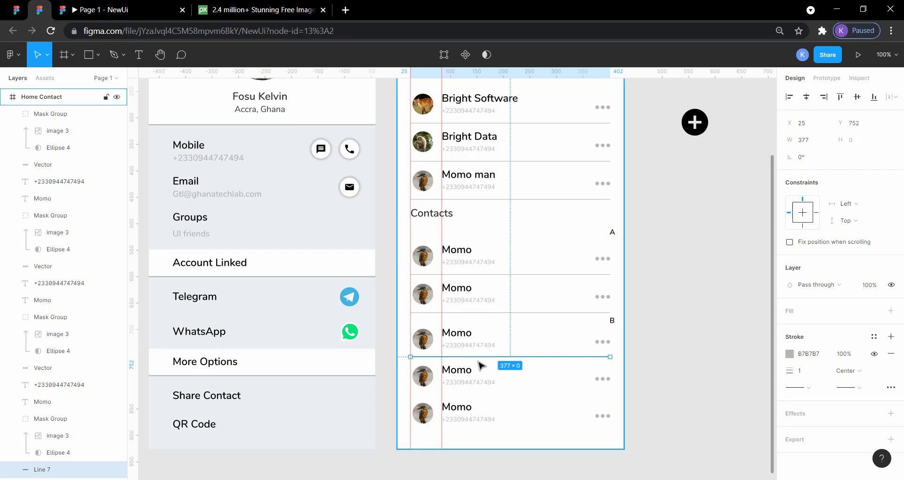
Duplicate the line under the first B row and place the copy at Y 820, between the second and third rows.
key(ctrl+v)
key(shift+Down)
key(shift+Down)
key(shift+Down)
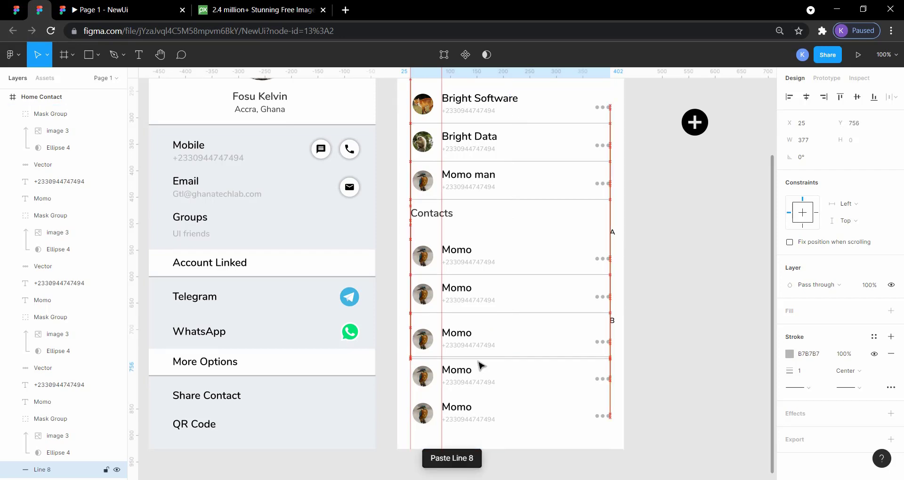
key(shift+Down)
key(shift+Down)
key(shift+Down)
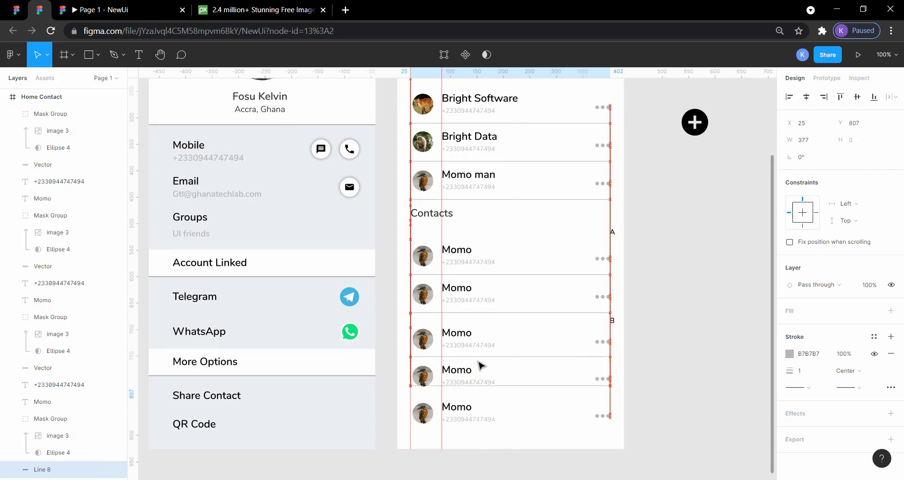
key(Down)
key(Down)
key(Down)
key(Down)
key(Down)
key(Down)
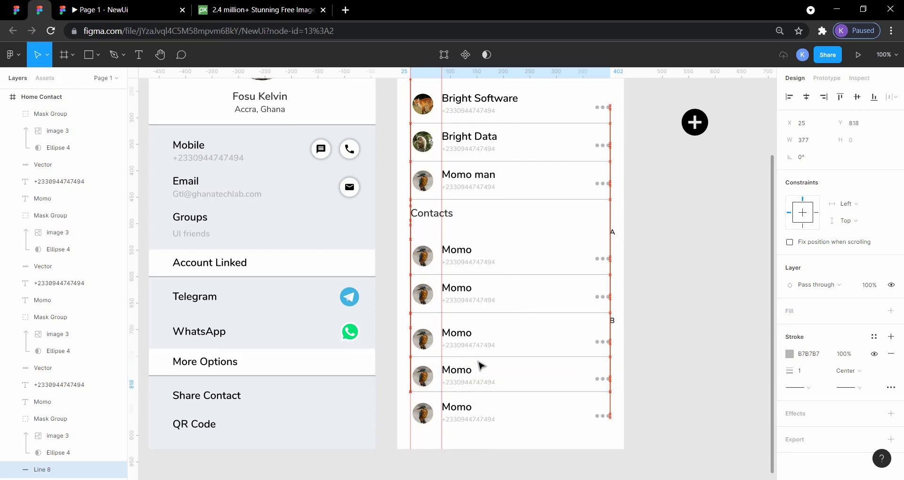
key(Down)
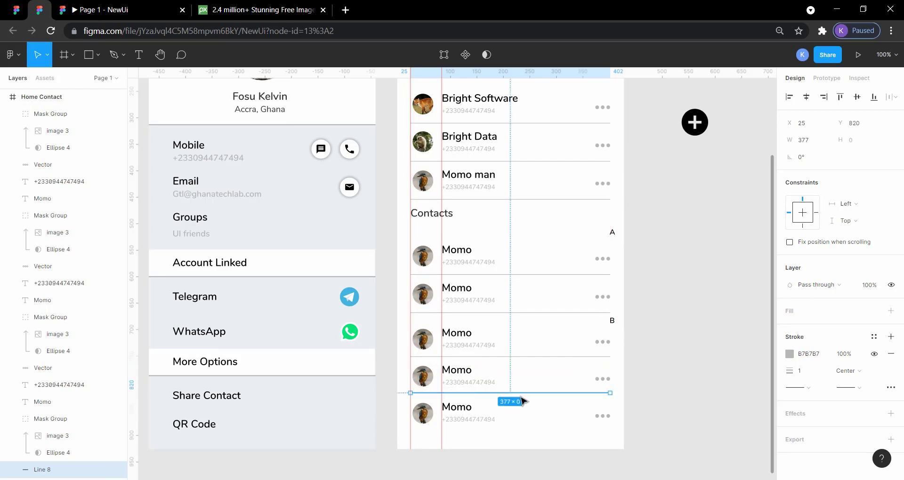
click(653, 413)
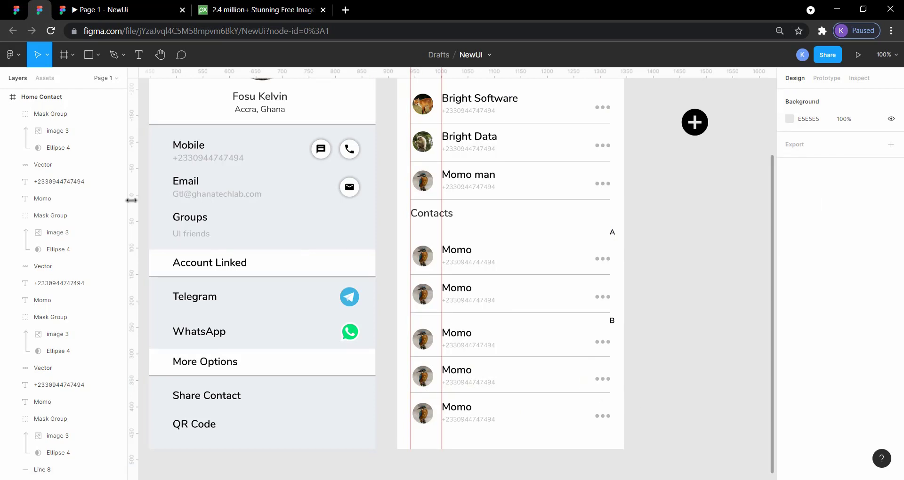
Compare the rows and dividers under B with the Contacts list in the reference design.
click(16, 9)
click(193, 362)
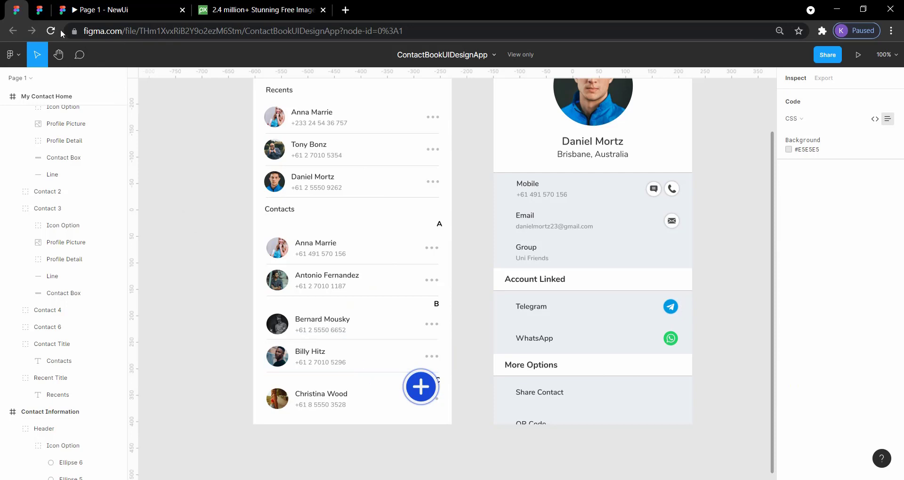
Compare the lower contact rows, letter dividers and plus button in the reference design with the Home Contact screen.
click(42, 14)
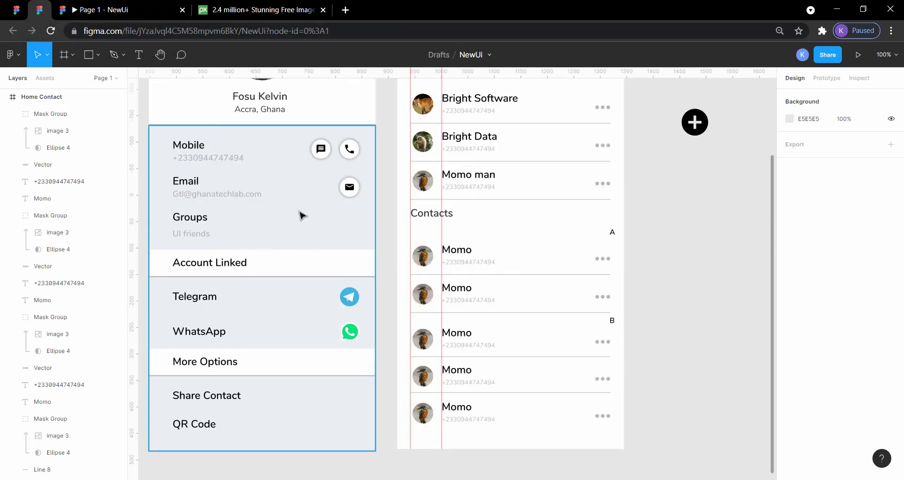
click(18, 7)
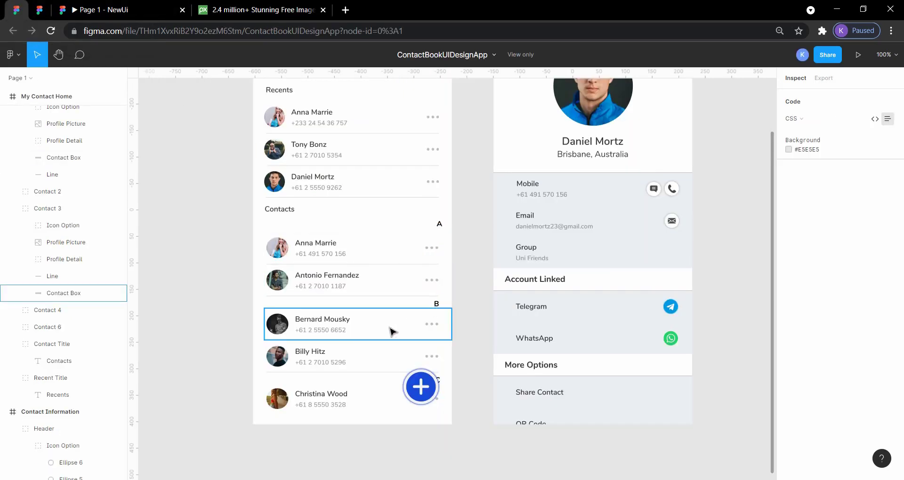
click(40, 9)
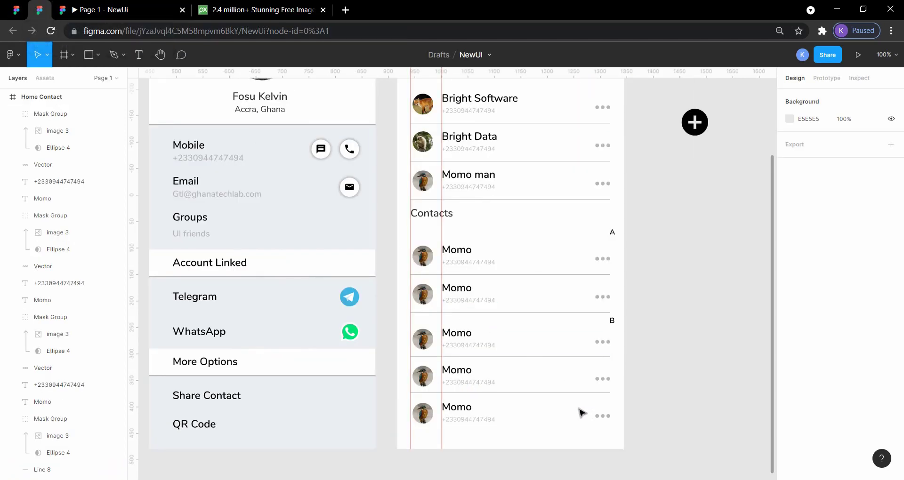
scroll(467, 334, left, 4)
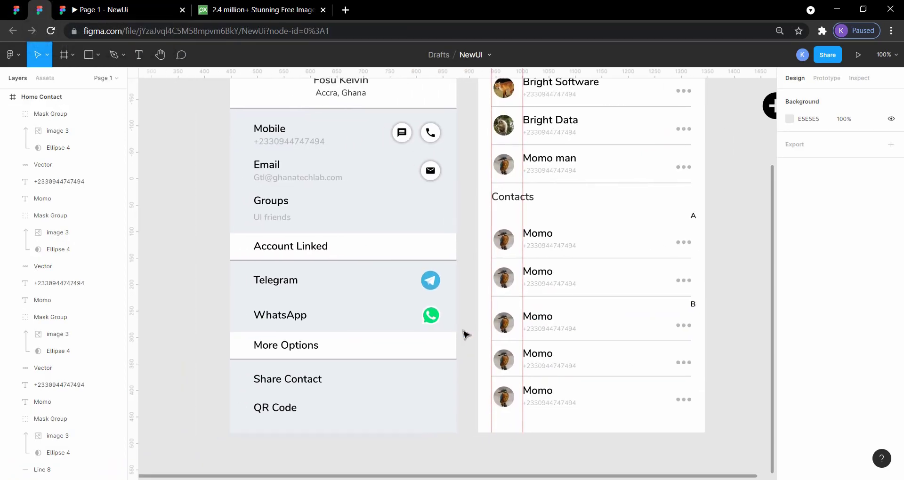
click(16, 10)
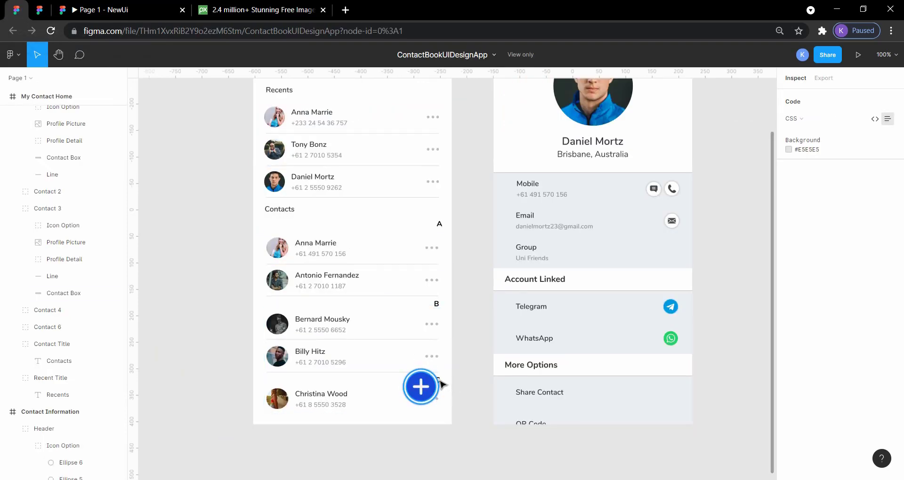
click(43, 15)
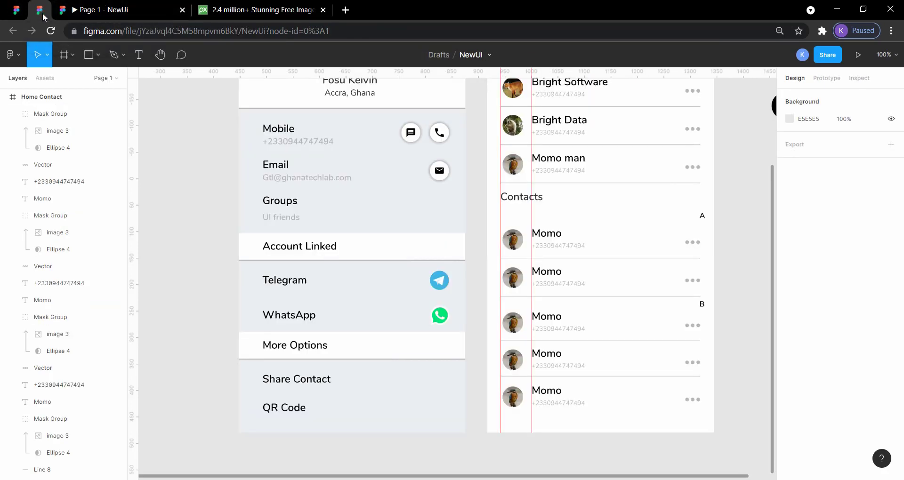
scroll(552, 251, right, 4)
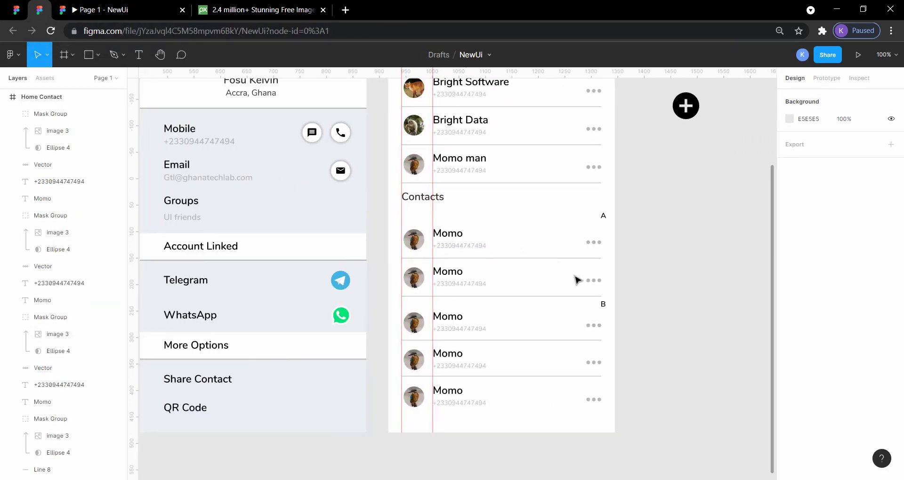
Try a copy of the B divider below the last contact row at Y 880, and delete that copy.
click(603, 306)
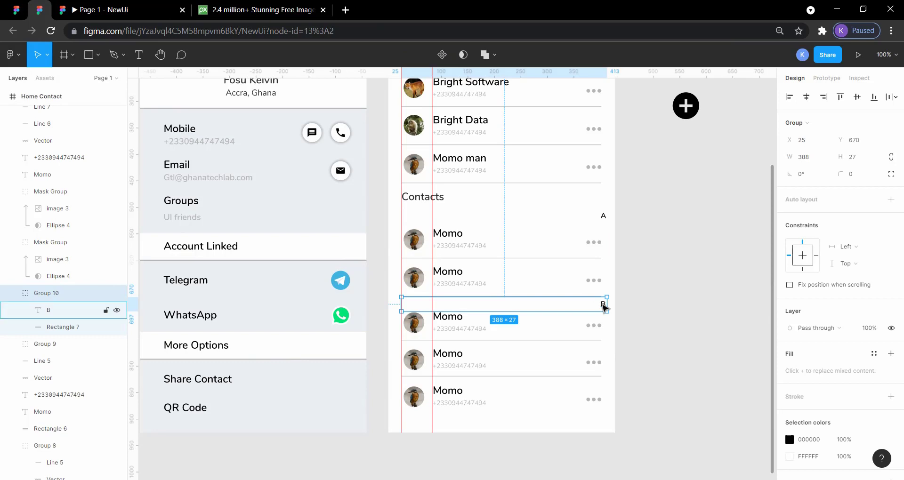
key(ctrl+v)
key(shift+Down)
key(shift+Down)
key(shift+Down)
key(shift+Down)
key(shift+Down)
key(shift+Down)
key(shift+Down)
key(shift+Down)
key(shift+Down)
key(shift+Down)
key(shift+Down)
key(shift+Down)
key(shift+Down)
key(shift+Down)
key(shift+Down)
key(shift+Down)
key(shift+Down)
key(shift+Down)
key(shift+Down)
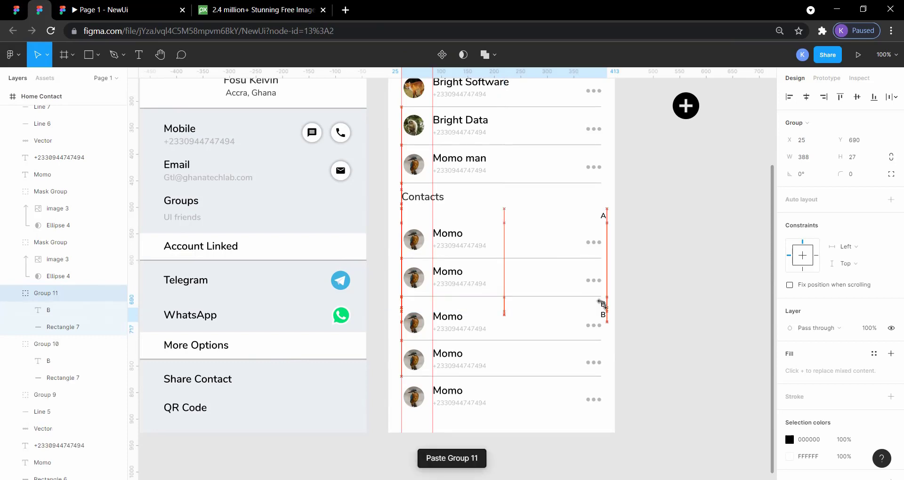
key(shift+Down)
key(shift+Down)
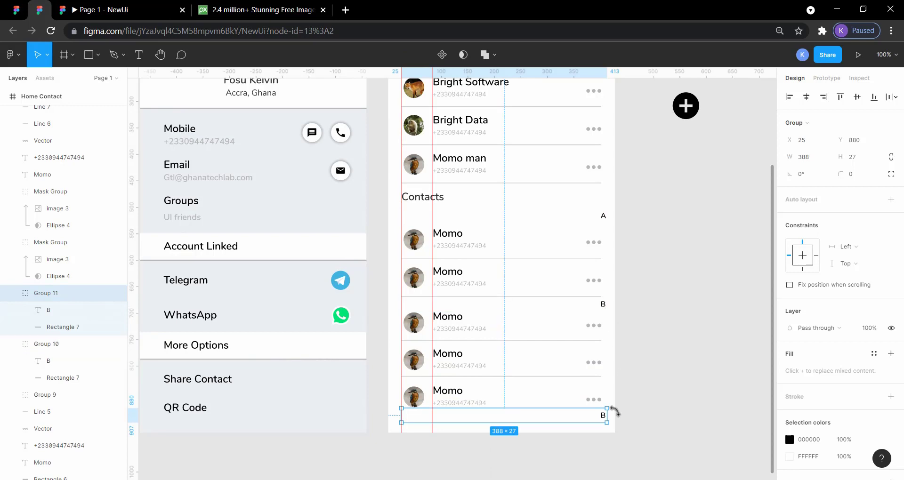
key(Delete)
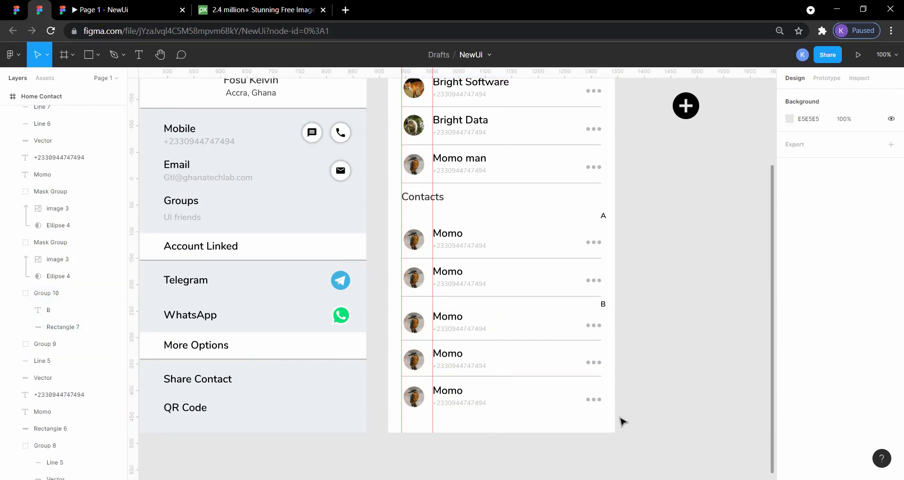
Move the black plus button onto the Home Contact screen at X 357, Y 834, over the last contact row's option dots.
scroll(666, 341, right, 3)
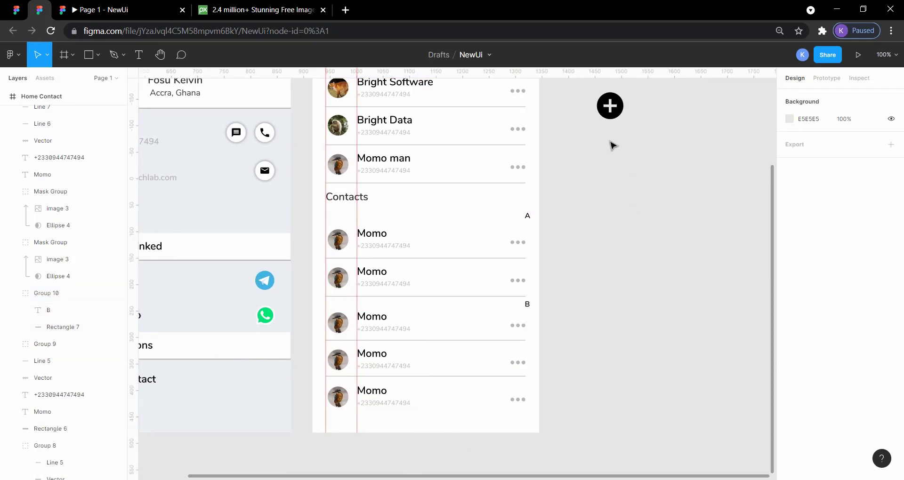
click(608, 122)
drag(596, 141, 518, 402)
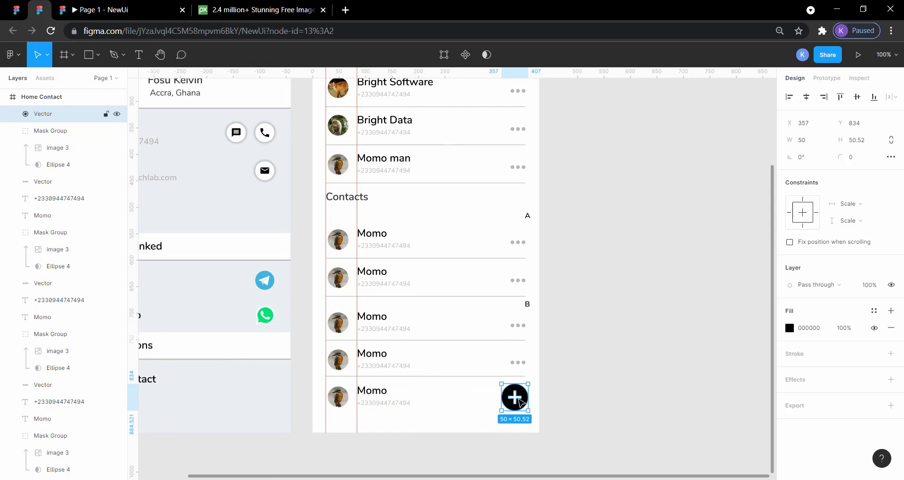
click(574, 400)
scroll(573, 400, up, 1)
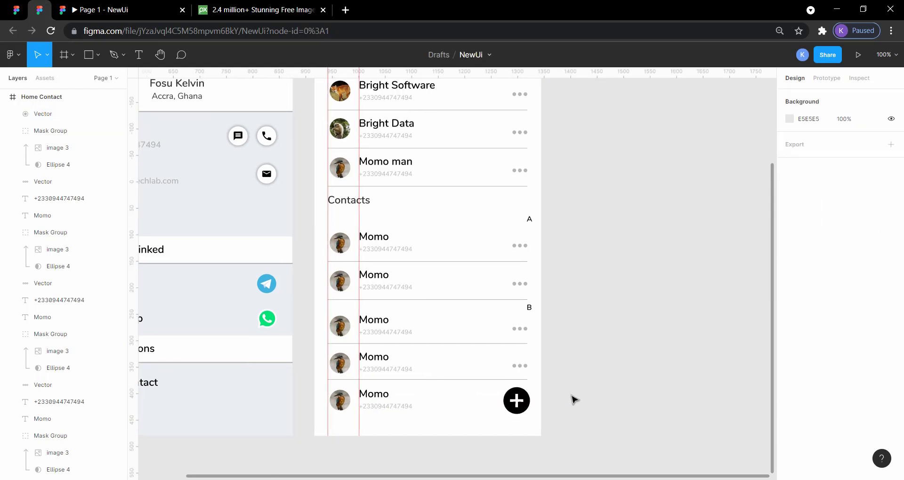
Check the screen with its plus button in the prototype preview against the reference design.
click(116, 9)
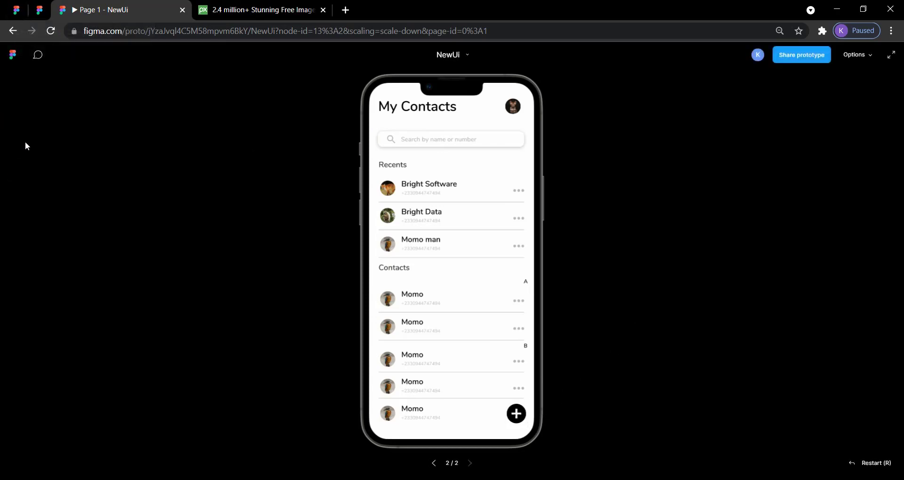
click(17, 12)
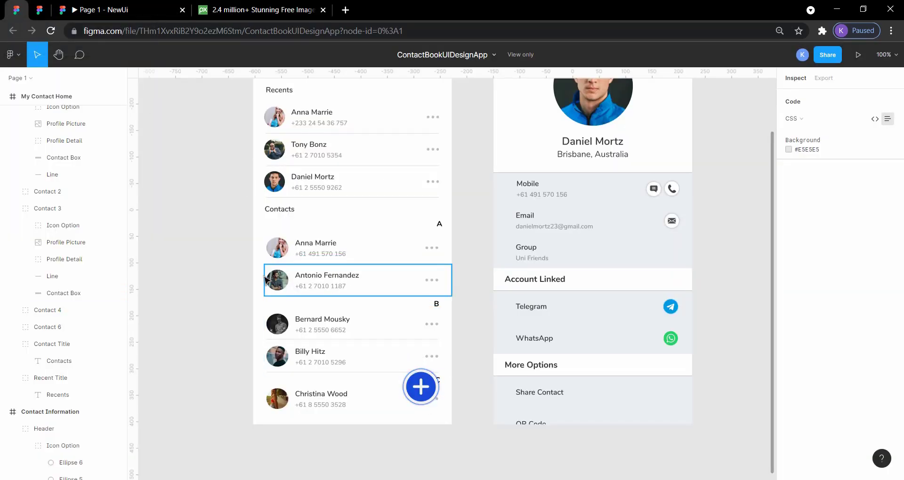
click(106, 10)
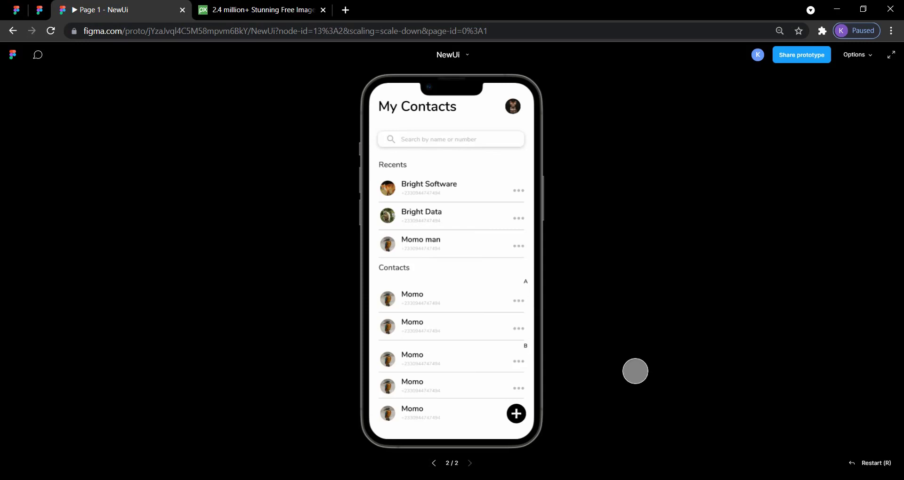